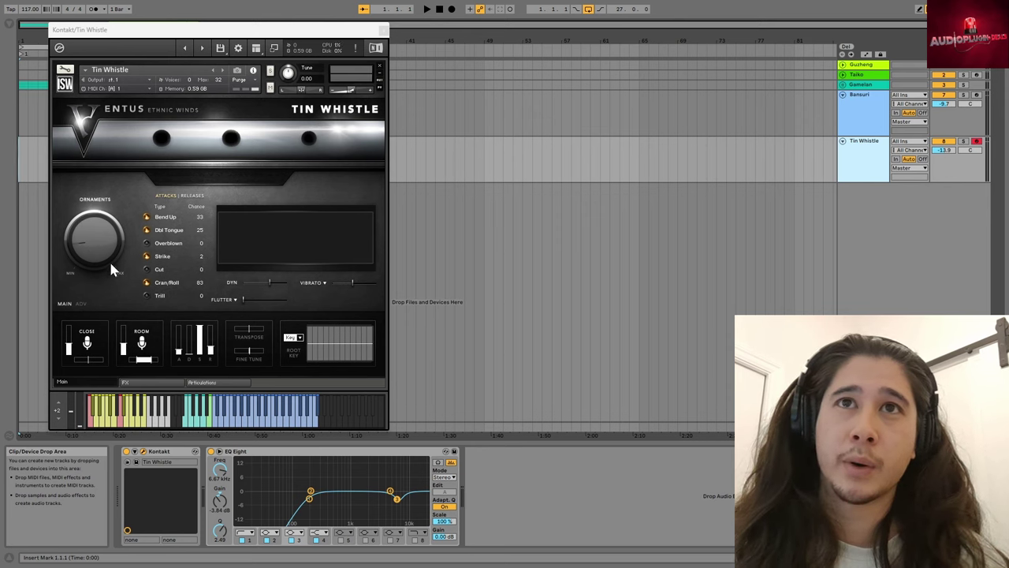
- Raise the Tin Whistle's Ornaments amount from 17% to about 21%
left_click(88, 243)
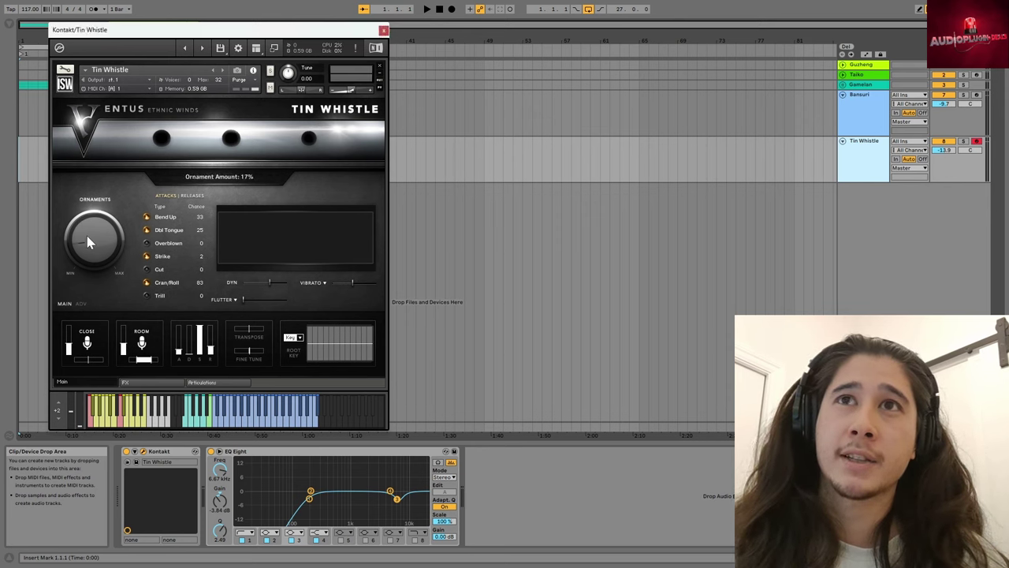
mouse_move(88, 243)
left_mouse_down()
mouse_move(87, 227)
mouse_move(89, 240)
left_mouse_up()
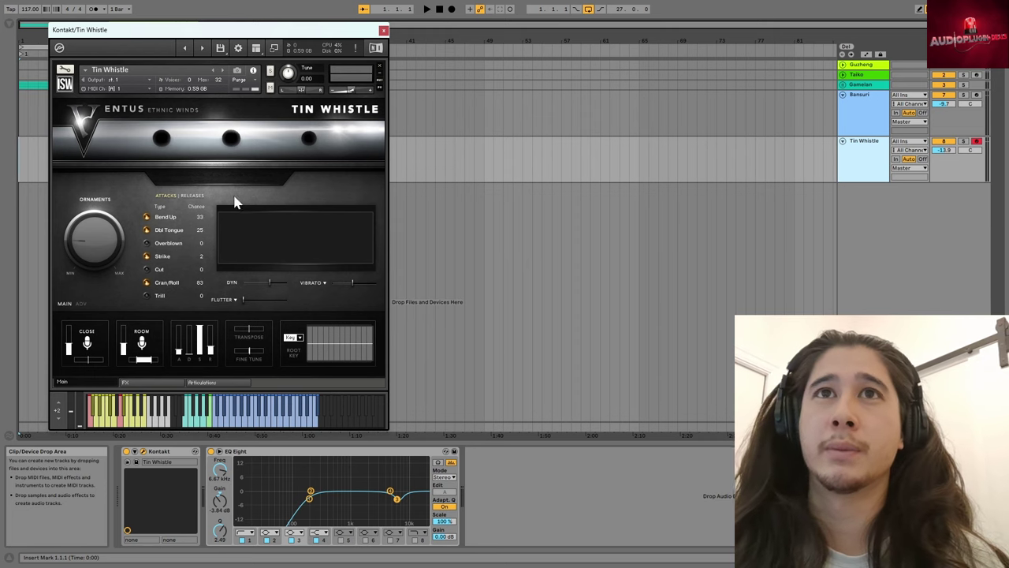
- Move the Kontakt panel aside and select the Tin Whistle clip around bars 21–25
left_click_drag(251, 29, 574, 45)
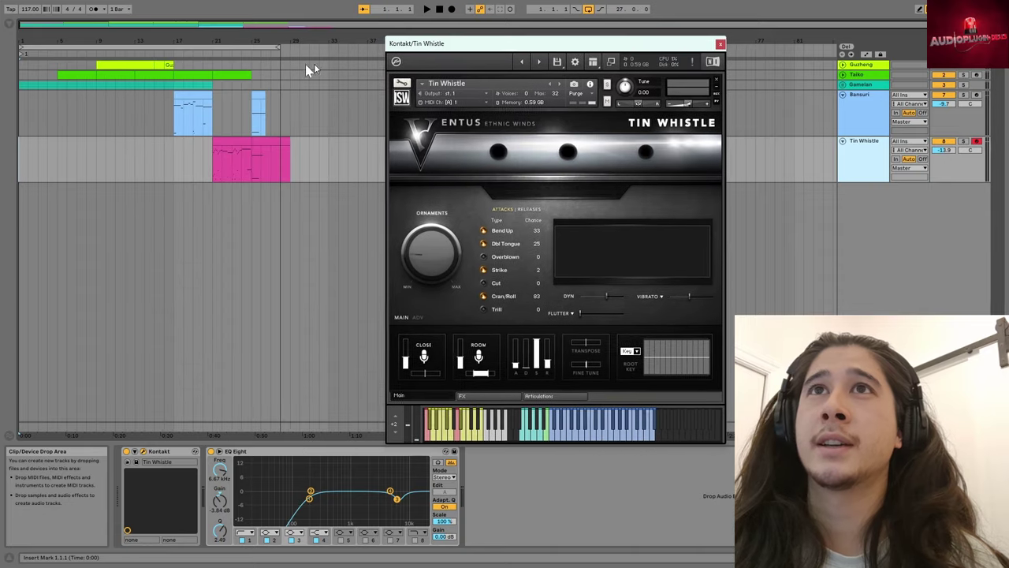
left_click(233, 41)
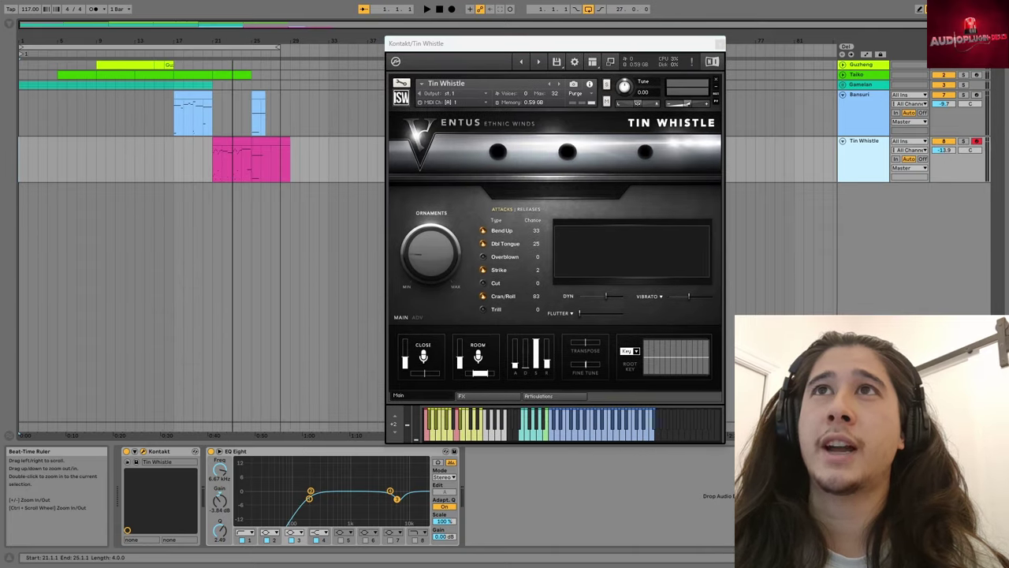
mouse_move(233, 41)
left_mouse_down()
mouse_move(238, 158)
mouse_move(193, 141)
left_mouse_up()
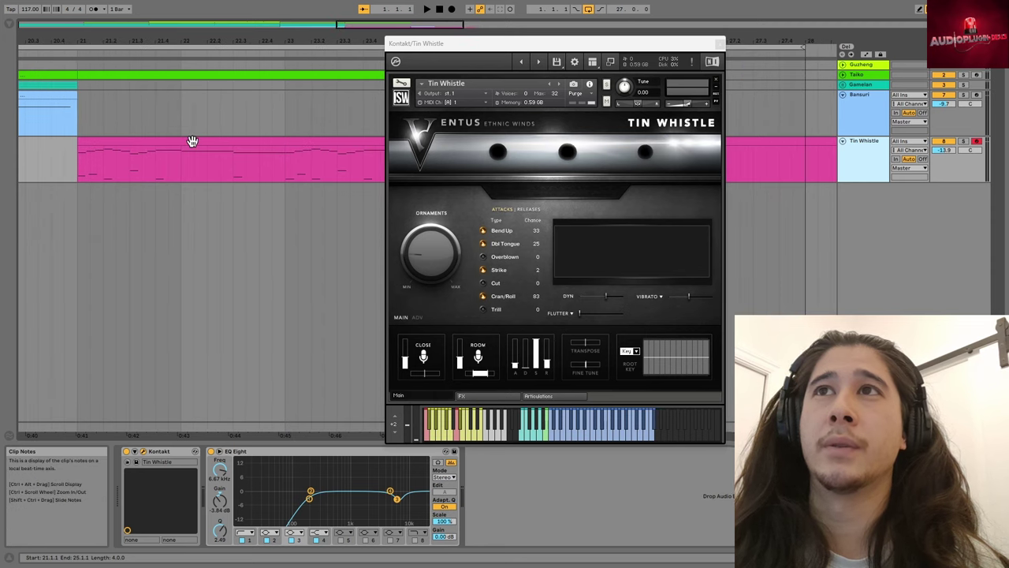
left_click(193, 141)
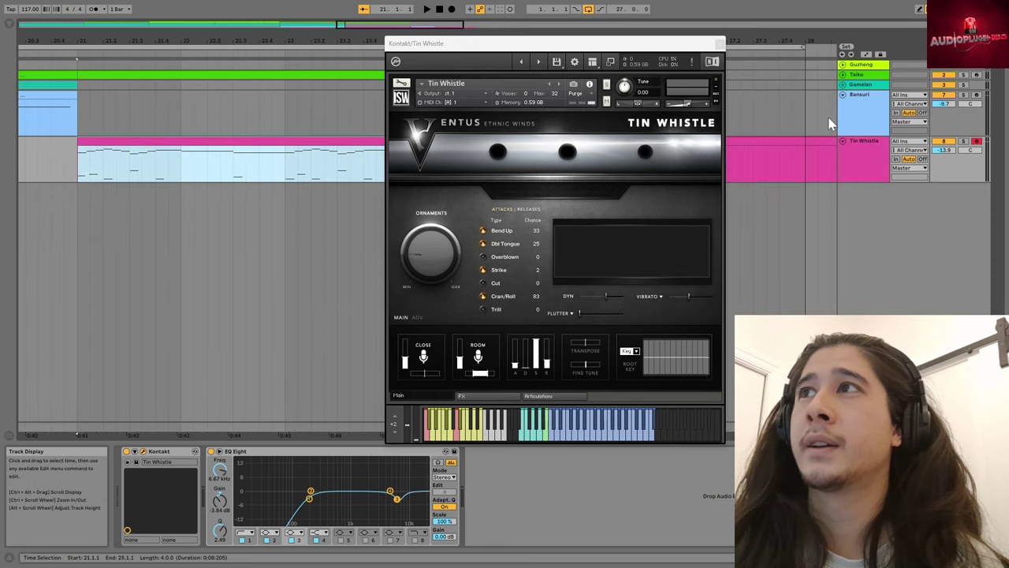
- Solo the Tin Whistle track, play the passage, then shift the Kontakt panel left and back
left_click(963, 143)
left_click_drag(270, 45, 271, 33)
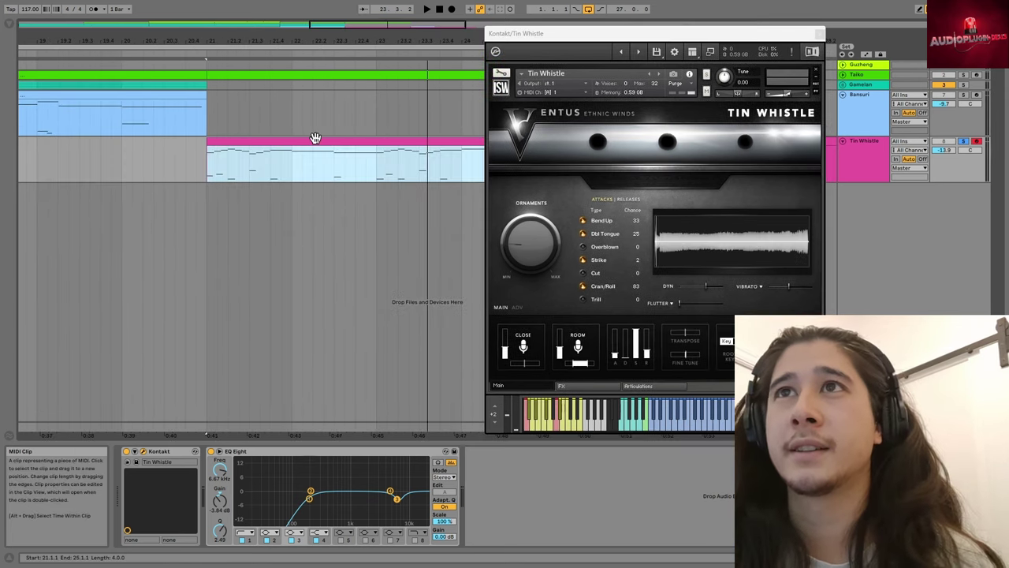
key("space")
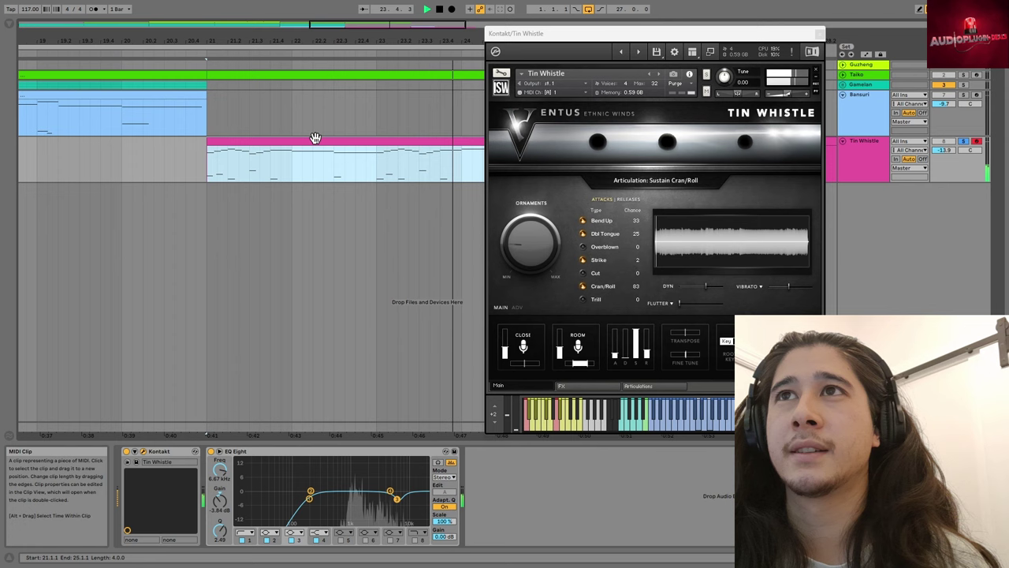
key("space")
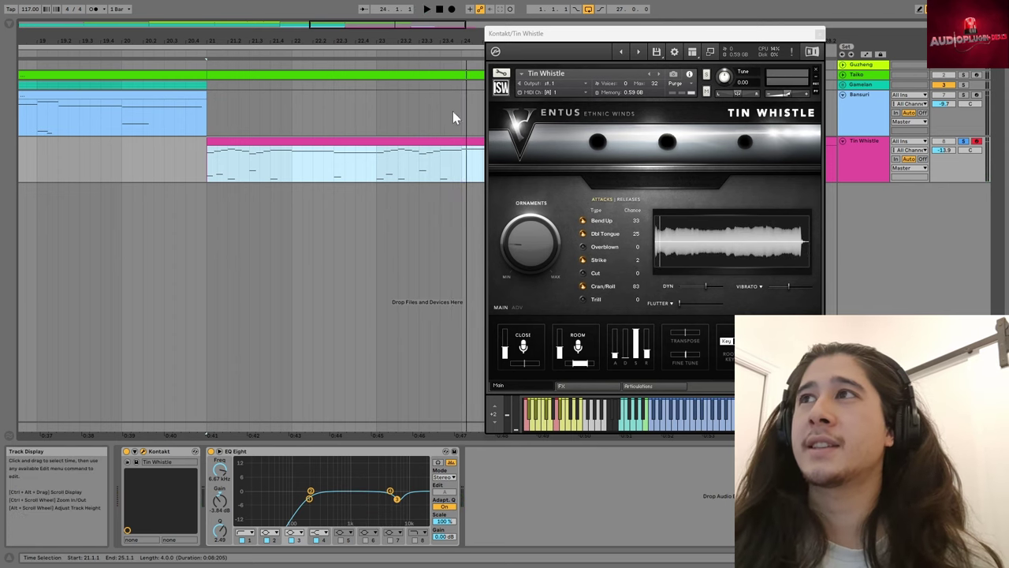
left_click_drag(604, 38, 191, 29)
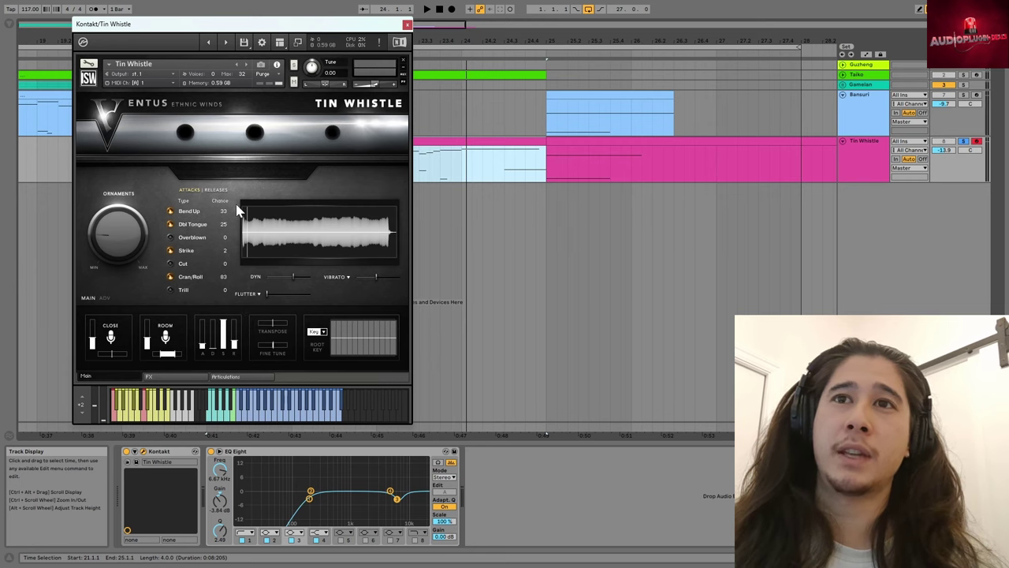
left_click_drag(284, 29, 662, 51)
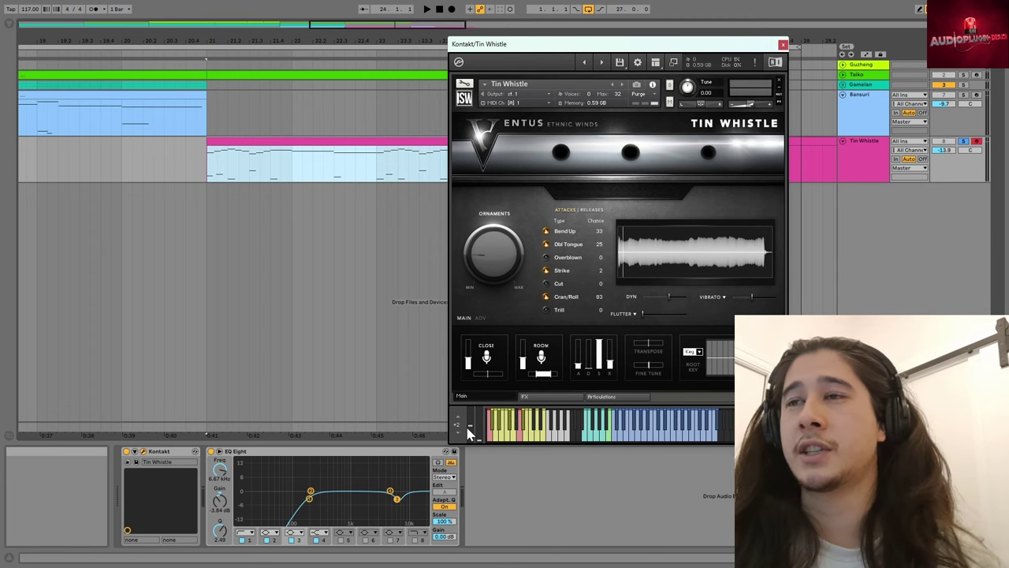
- Show the Tin Whistle's 16 articulation keyswitches and toggle SUS TRILL latching on then off
left_click(614, 397)
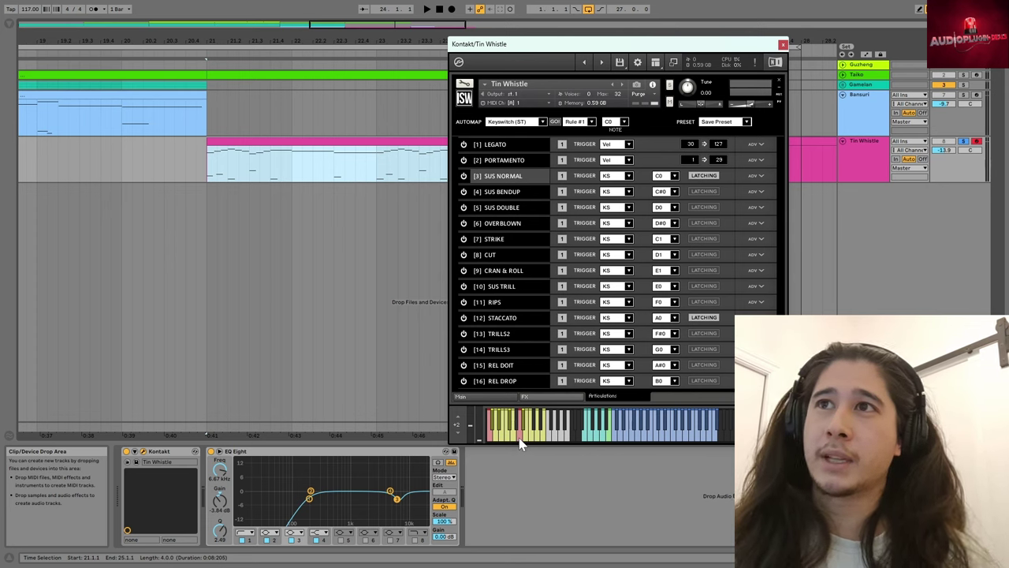
left_click(705, 289)
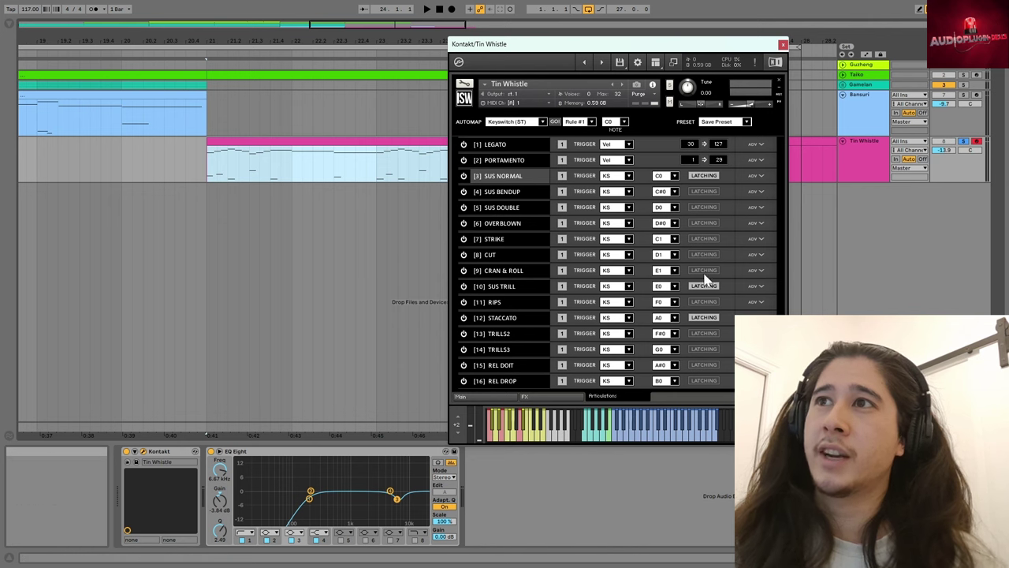
left_click(709, 291)
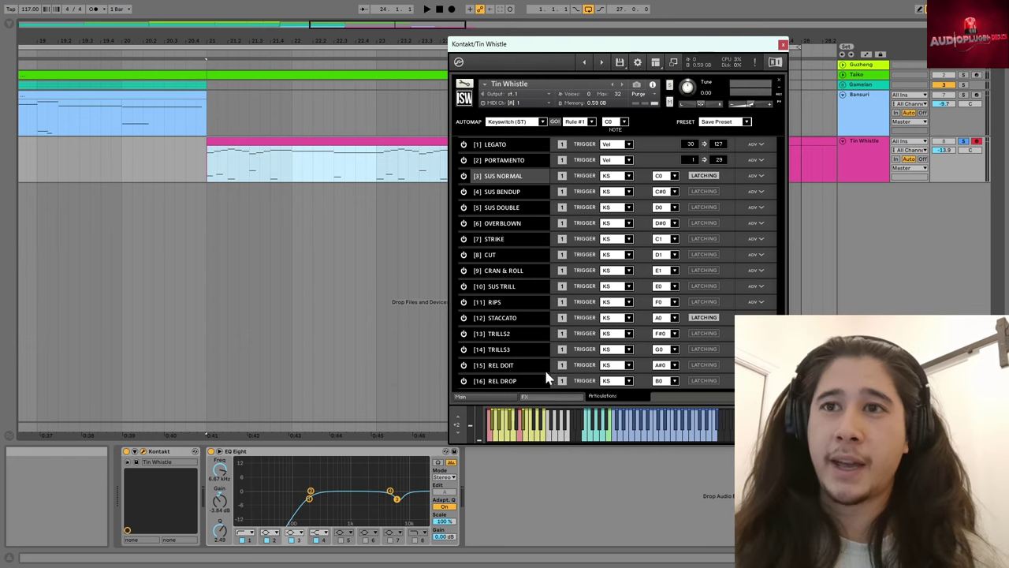
- Review the Tin Whistle's EQ, Compressor, Delay and Reverb effects, then return to its Main page
left_click(564, 398)
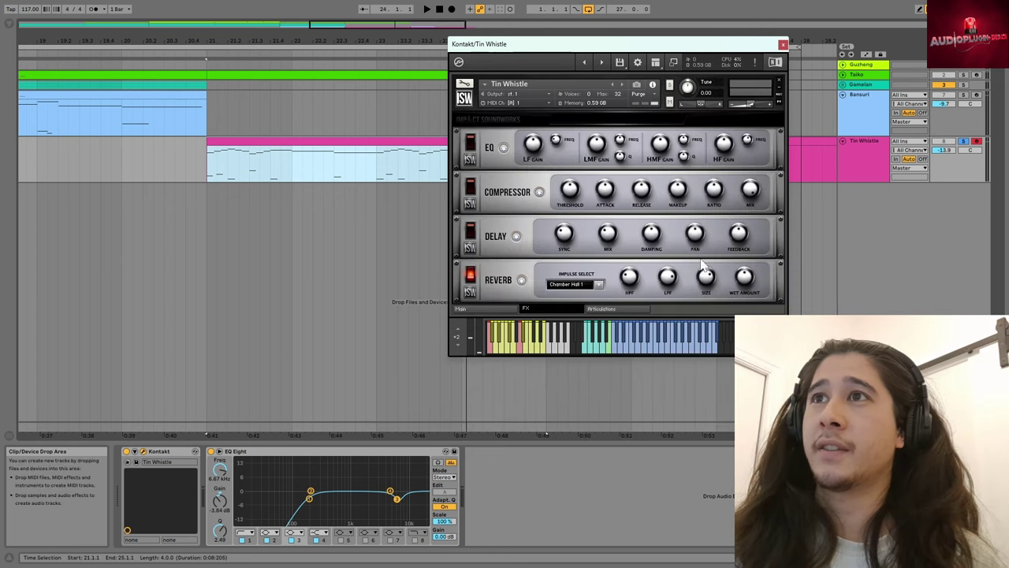
left_click(509, 308)
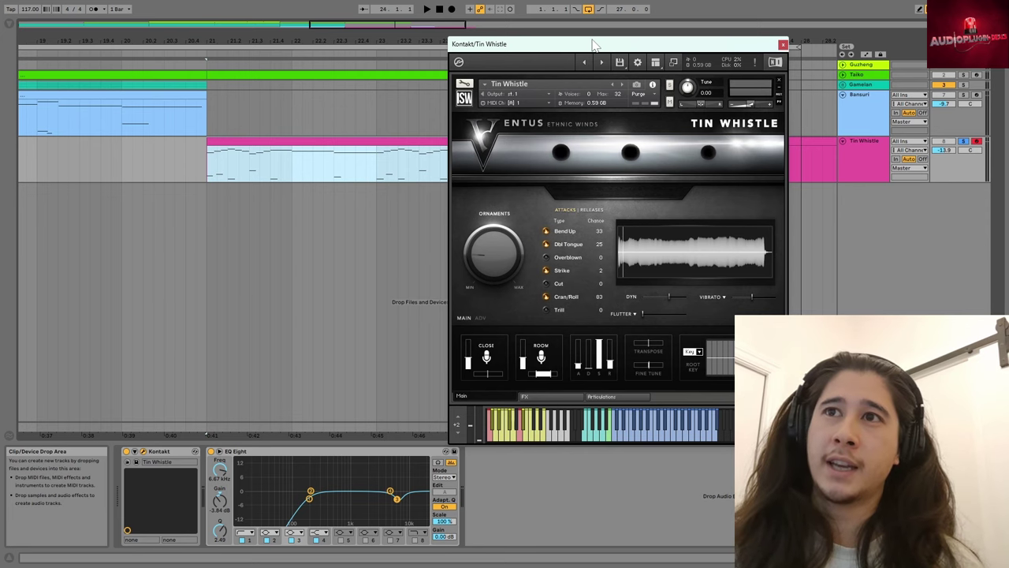
- Move the Kontakt panel up-left and open the Key dropdown, closing it unchanged
left_click_drag(595, 45, 328, 30)
left_click(429, 338)
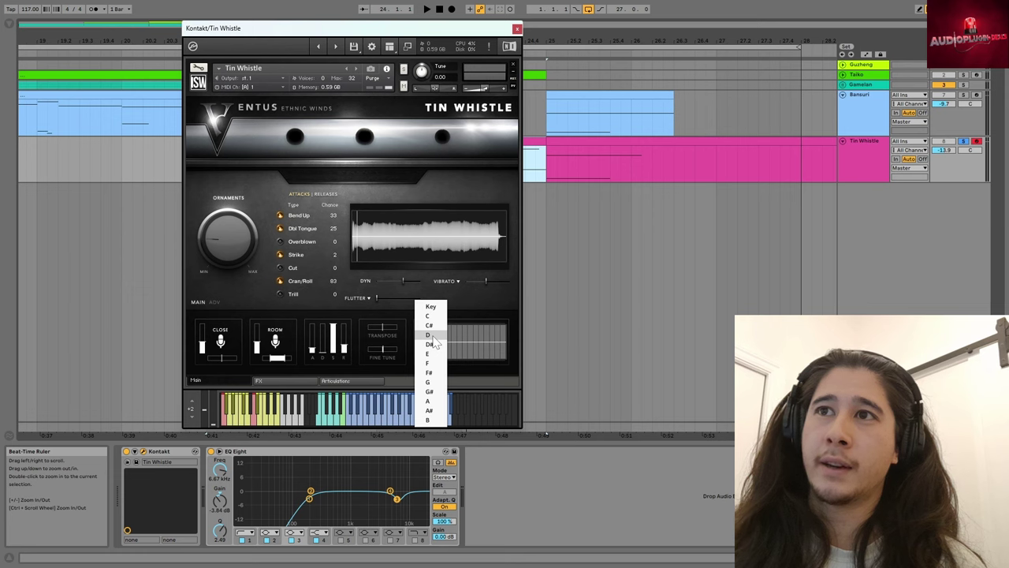
left_click(432, 341)
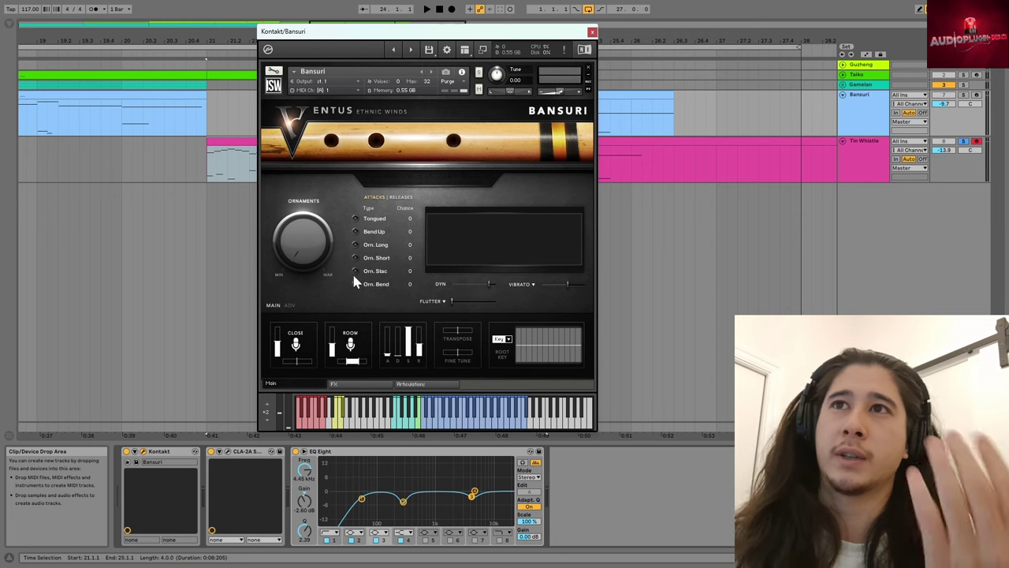
left_click(399, 197)
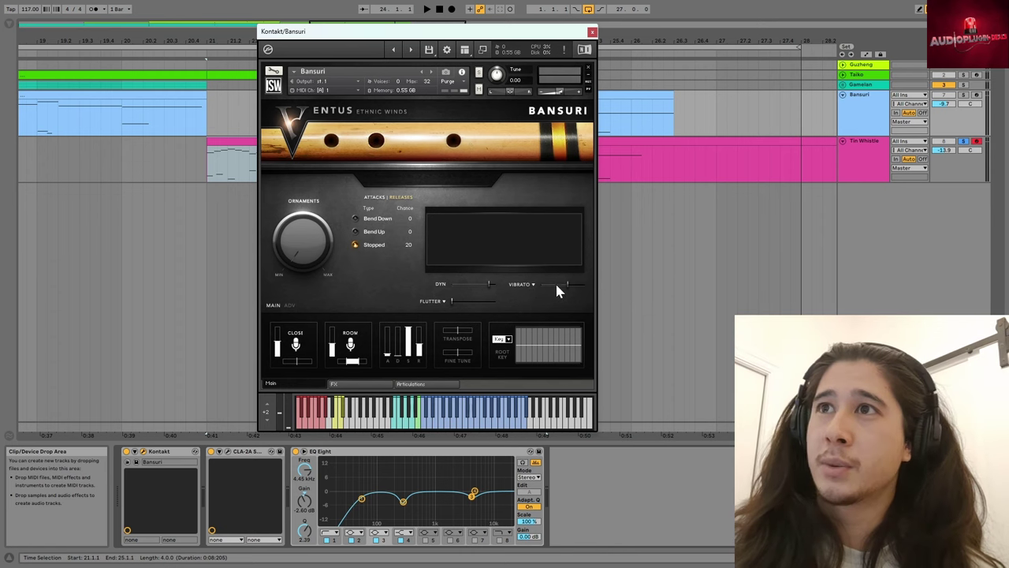
left_click_drag(555, 283, 574, 281)
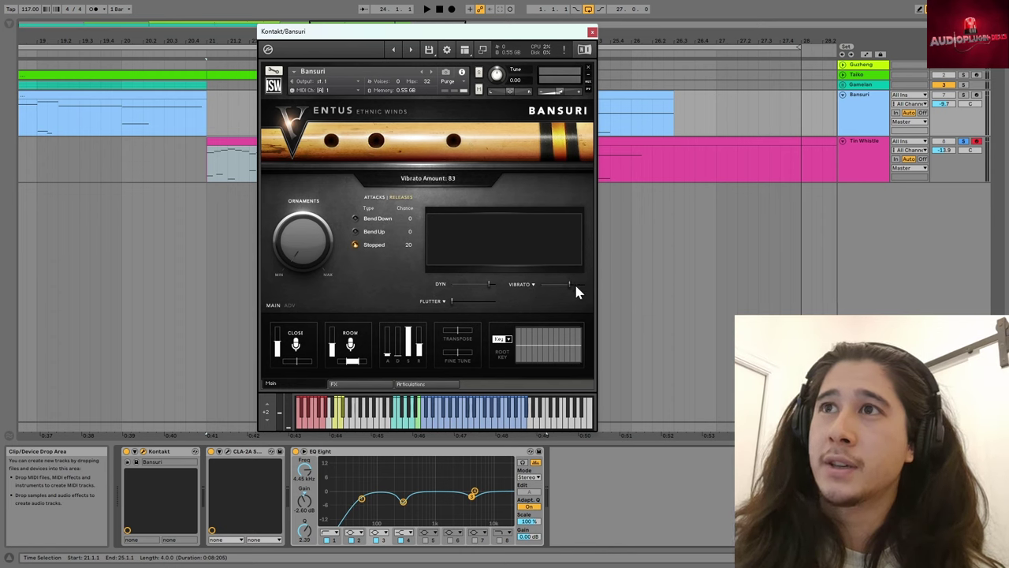
left_click(533, 285)
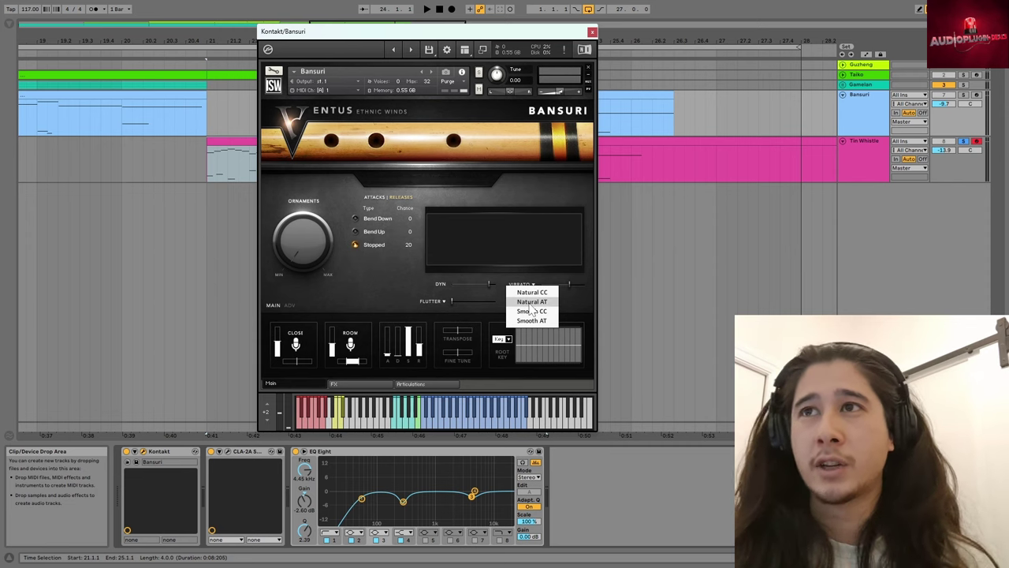
left_click(489, 300)
left_click(440, 300)
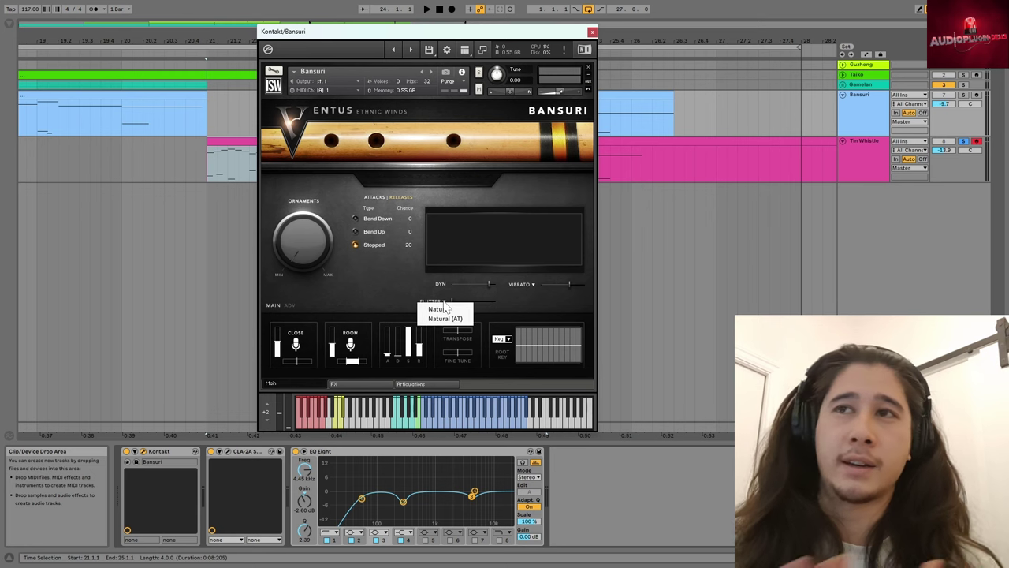
left_click(533, 302)
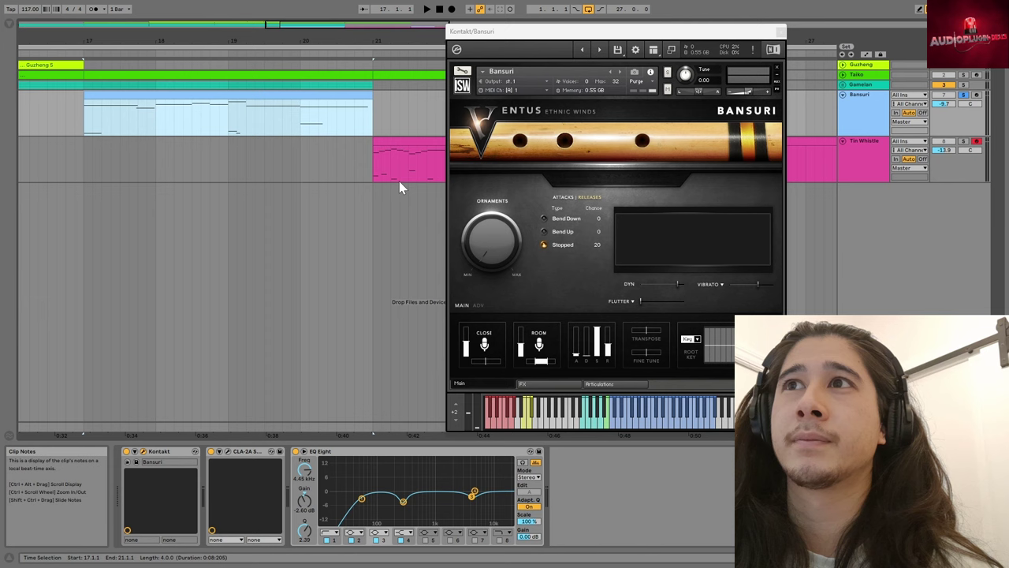
- Start the Ableton arrangement playing
key("space")
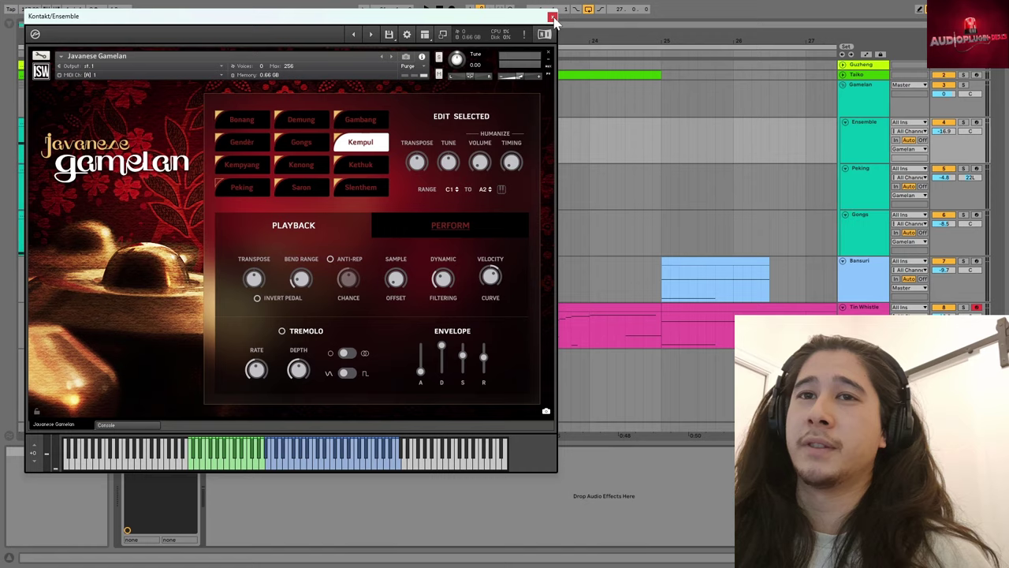
- Close the Gamelan ensemble window, enable the Peking track's Kontakt device and show its plug-in window
left_click(553, 17)
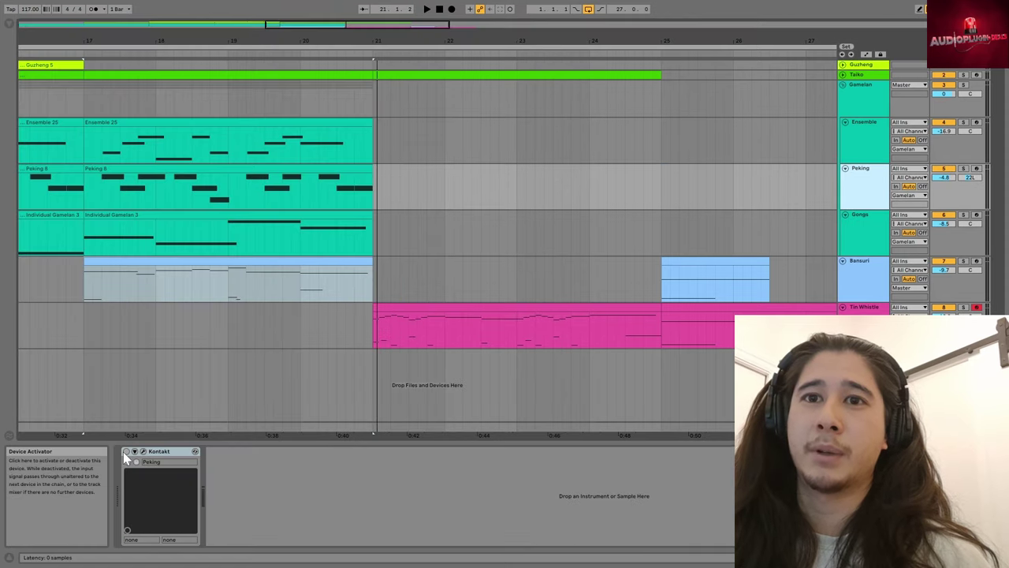
left_click(126, 451)
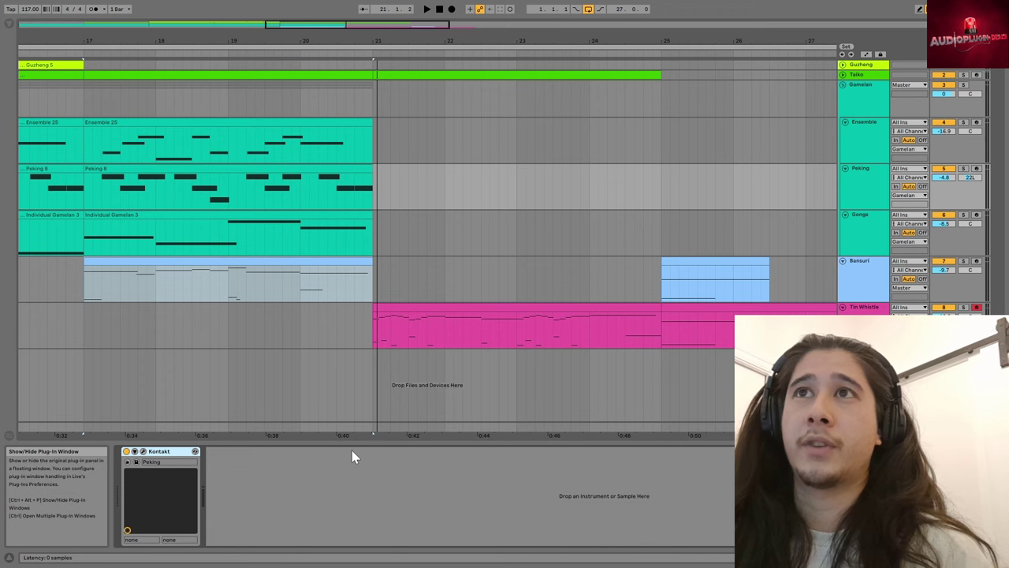
left_click(142, 451)
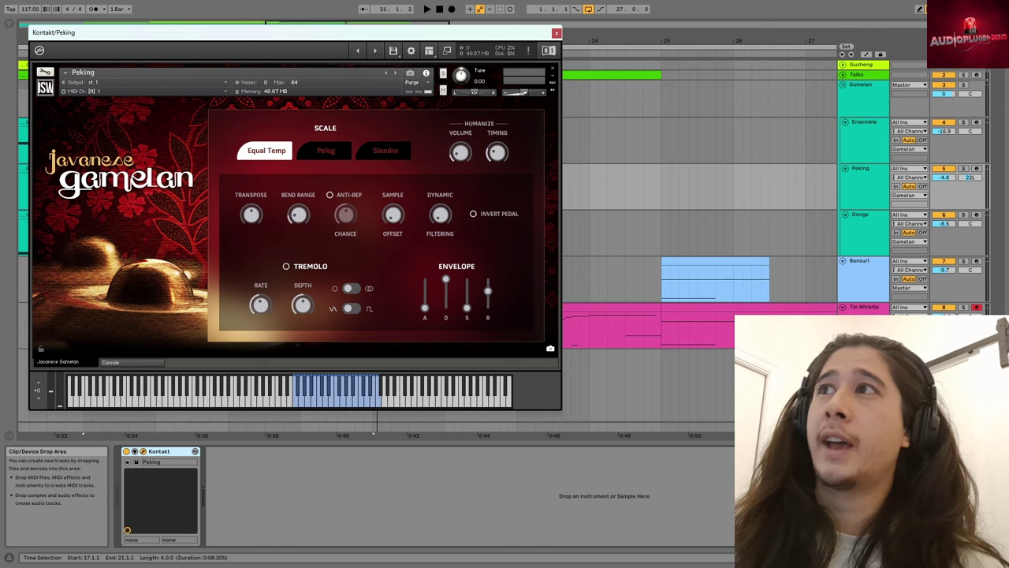
- Arm the Peking track, switch its scale from Equal Temp to Slendro and play six test notes
left_click(976, 170)
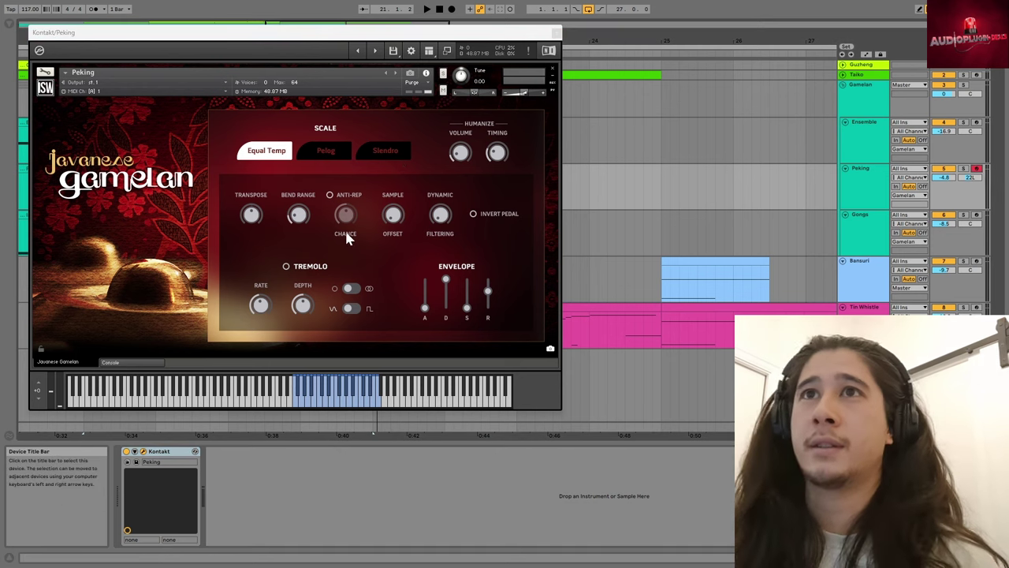
left_click(386, 156)
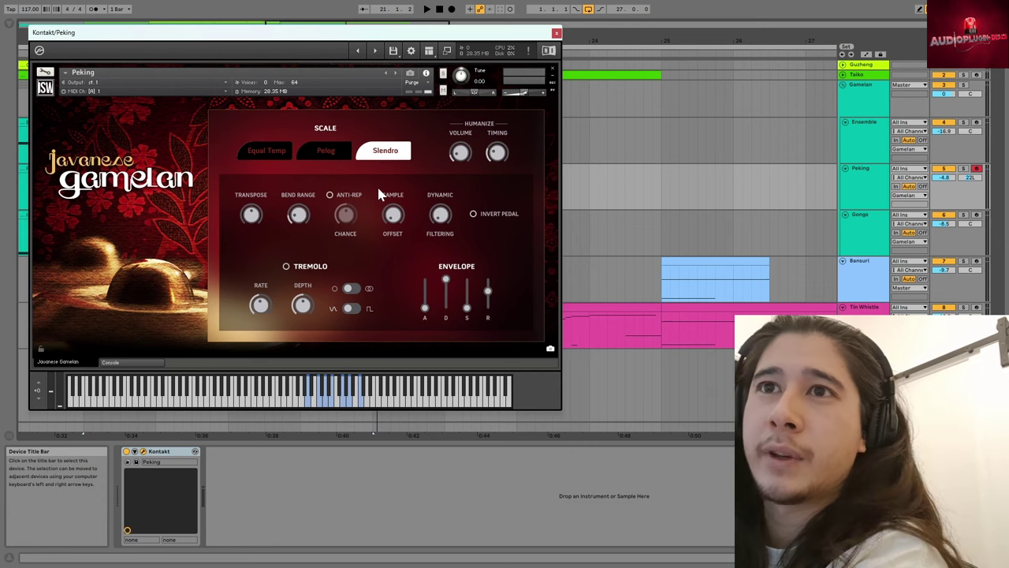
left_click(323, 408)
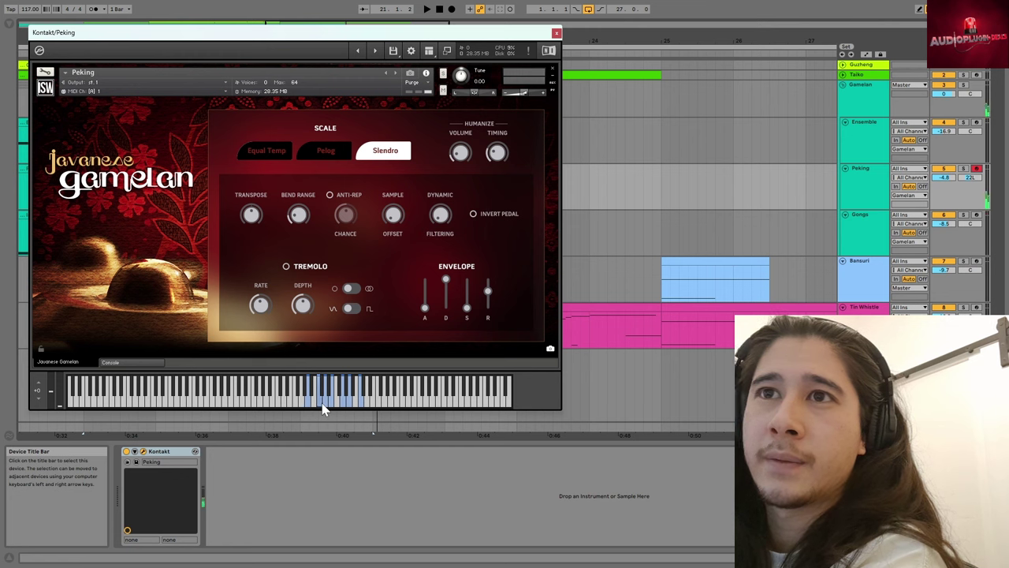
left_click(324, 409)
left_click(324, 409)
left_click(329, 408)
left_click(322, 408)
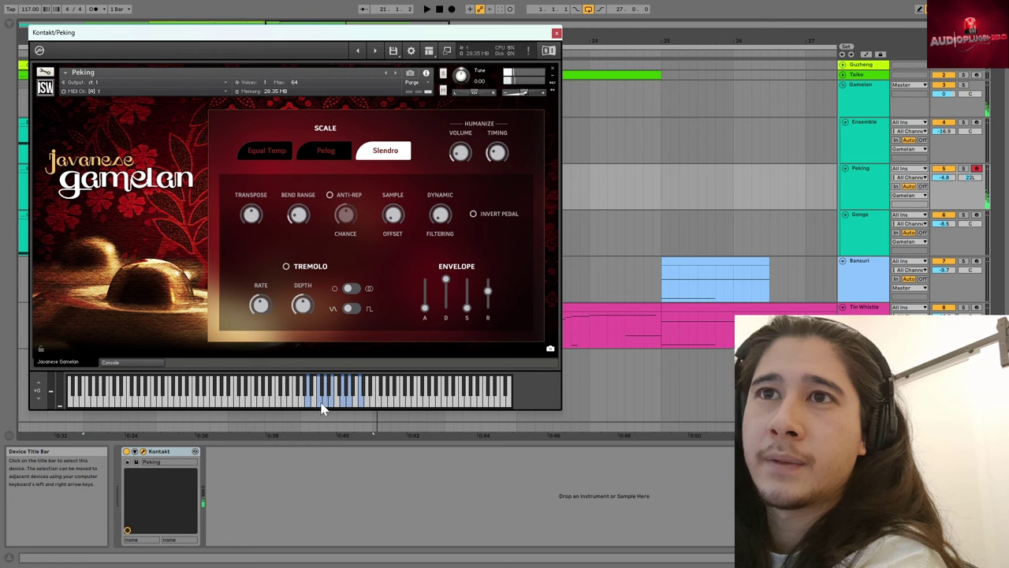
left_click(313, 407)
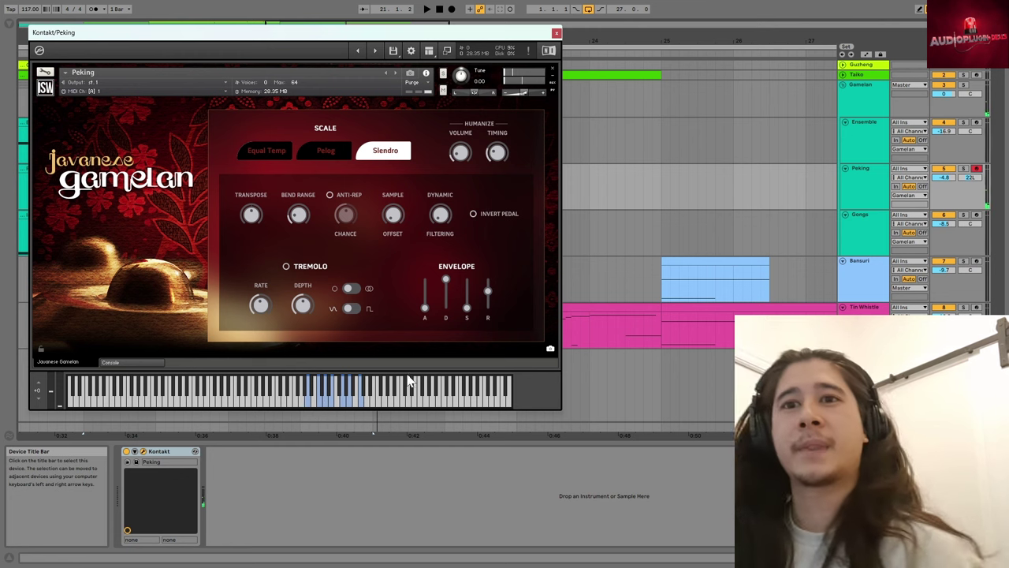
- Switch the Peking from Slendro to the Pelog scale and play two notes to hear it
left_click(343, 153)
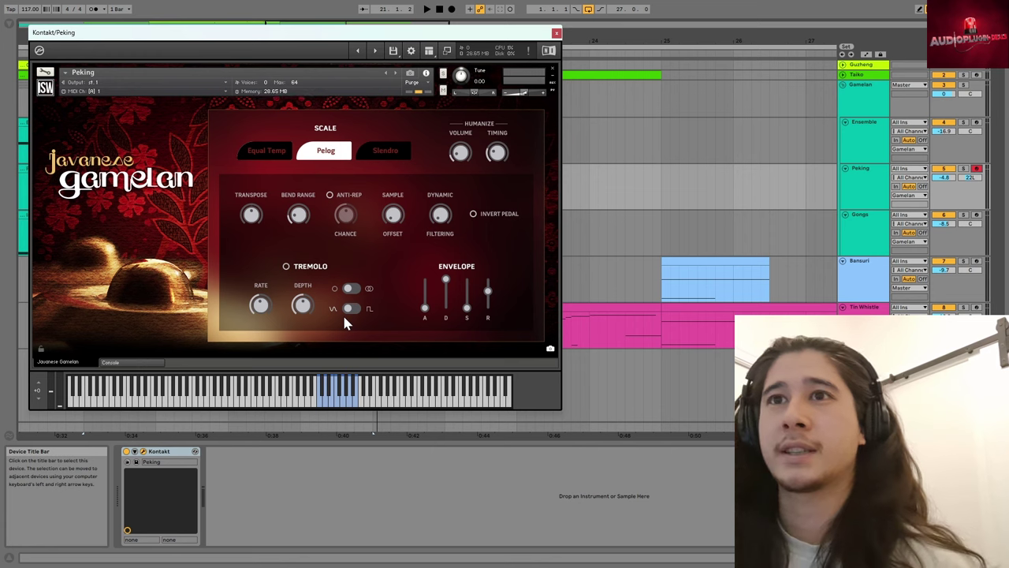
left_click(326, 405)
left_click(335, 408)
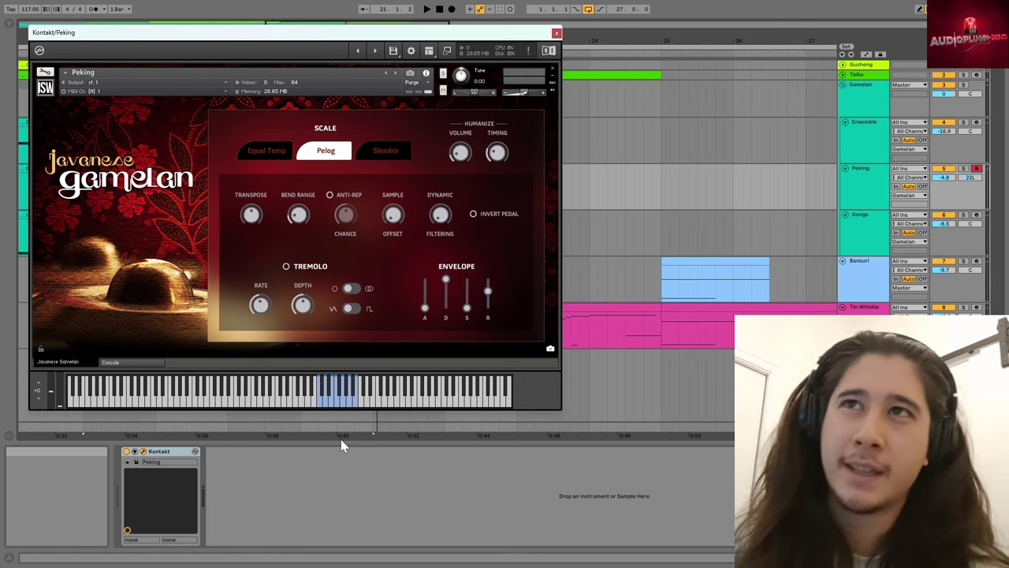
- Return the Peking's scale from Pelog to Equal Temp
left_click(282, 154)
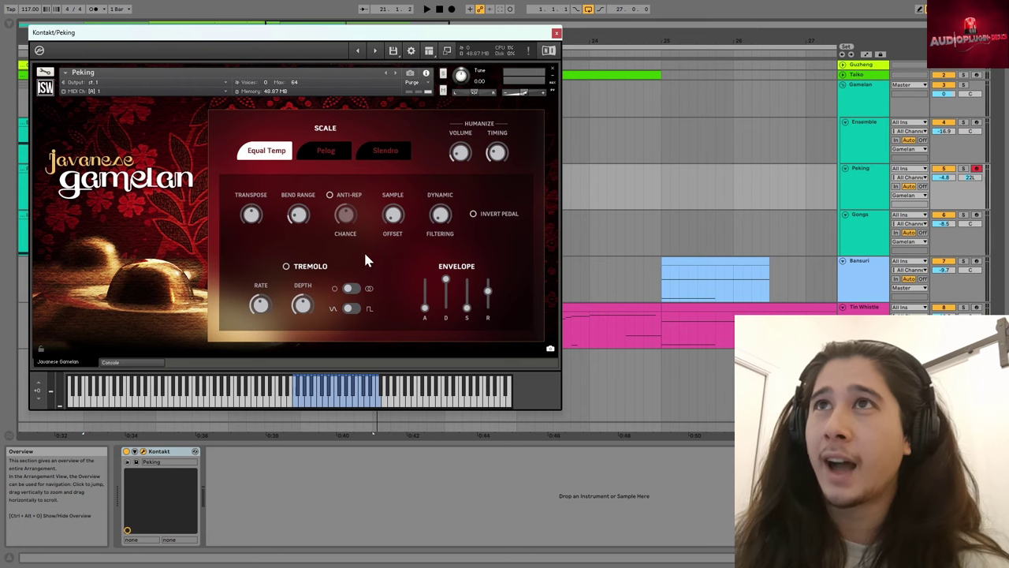
- Close the Peking Kontakt window, scroll back to bars 9–23, and select the Peking 8 clip
left_click(557, 34)
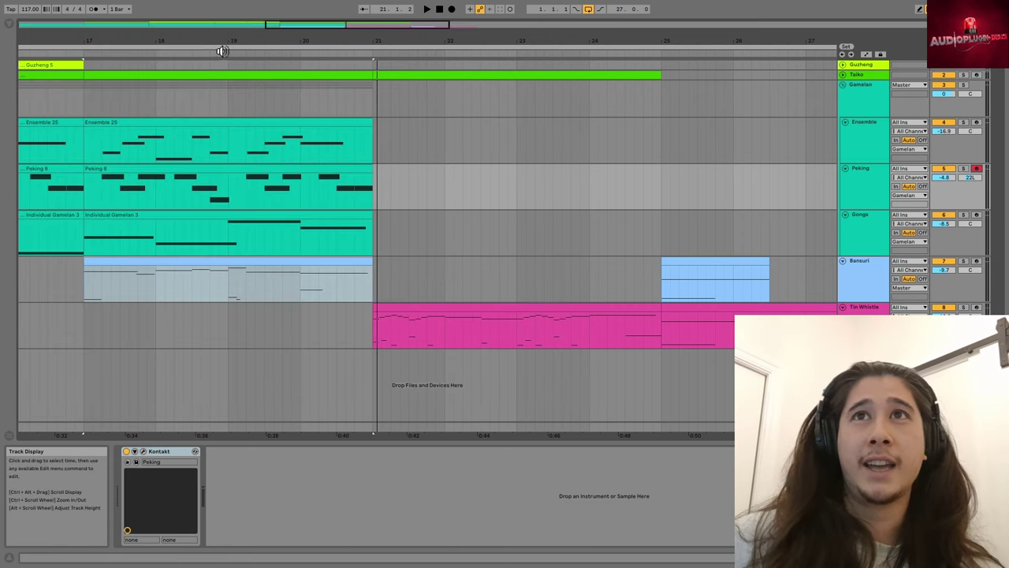
left_click_drag(217, 39, 536, 38)
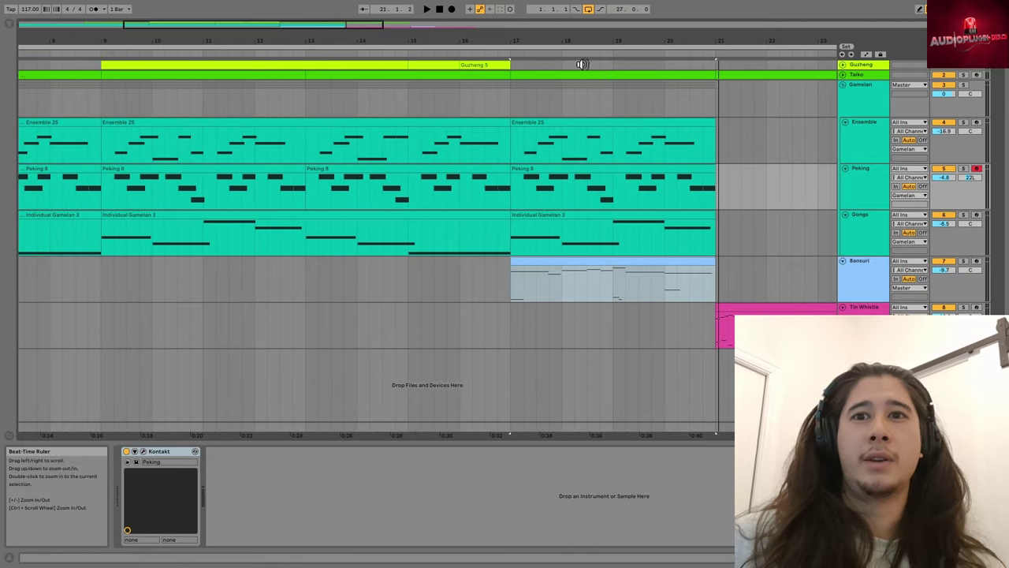
left_click(530, 186)
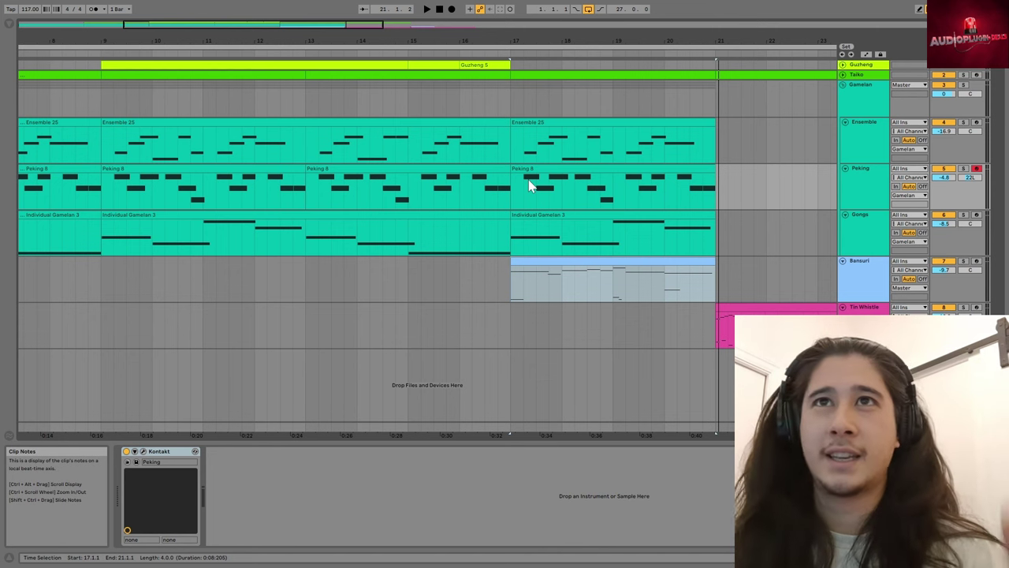
- Select the first Ensemble 25 clip, solo the Gamelan group, and play the arrangement from bar 1
left_click(225, 124)
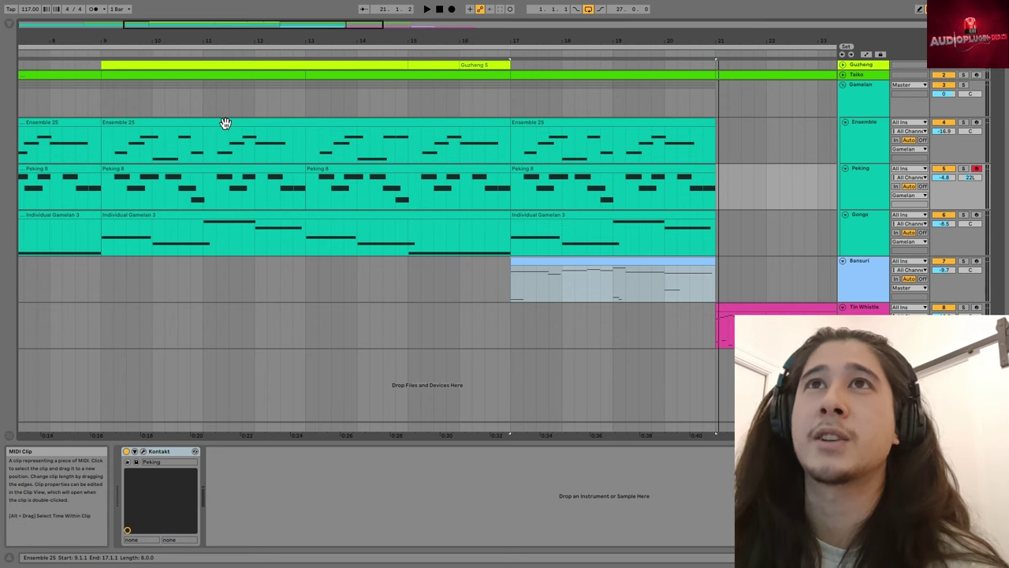
left_click(214, 39)
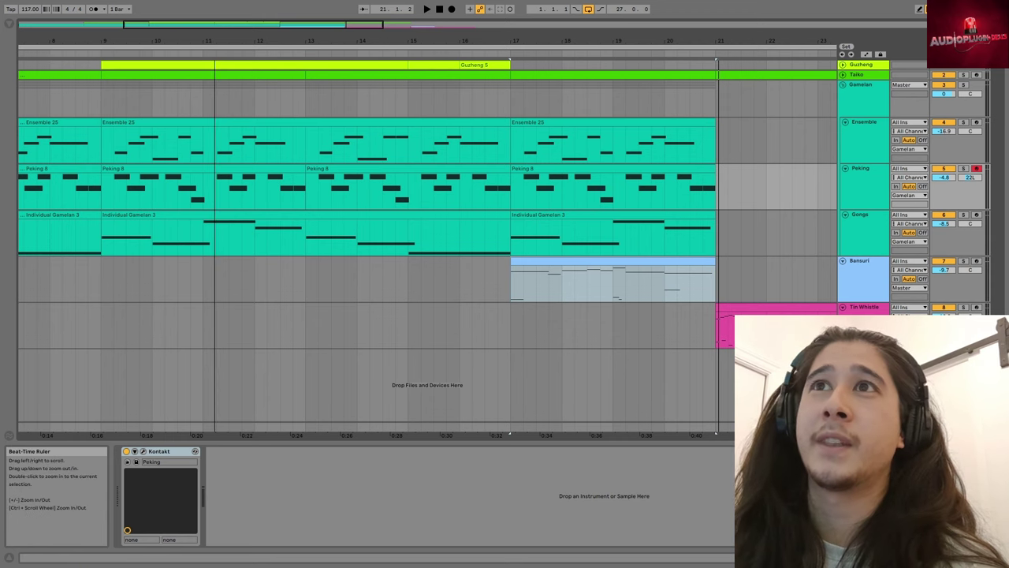
mouse_move(215, 39)
left_mouse_down()
mouse_move(229, 19)
mouse_move(250, 15)
mouse_move(264, 31)
mouse_move(326, 44)
mouse_move(264, 27)
left_mouse_up()
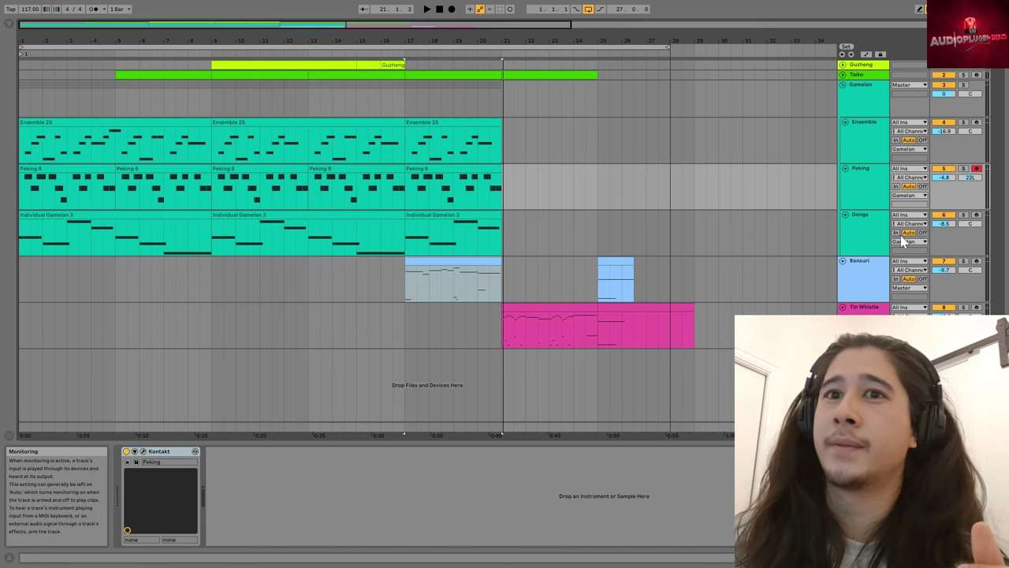
left_click(114, 146)
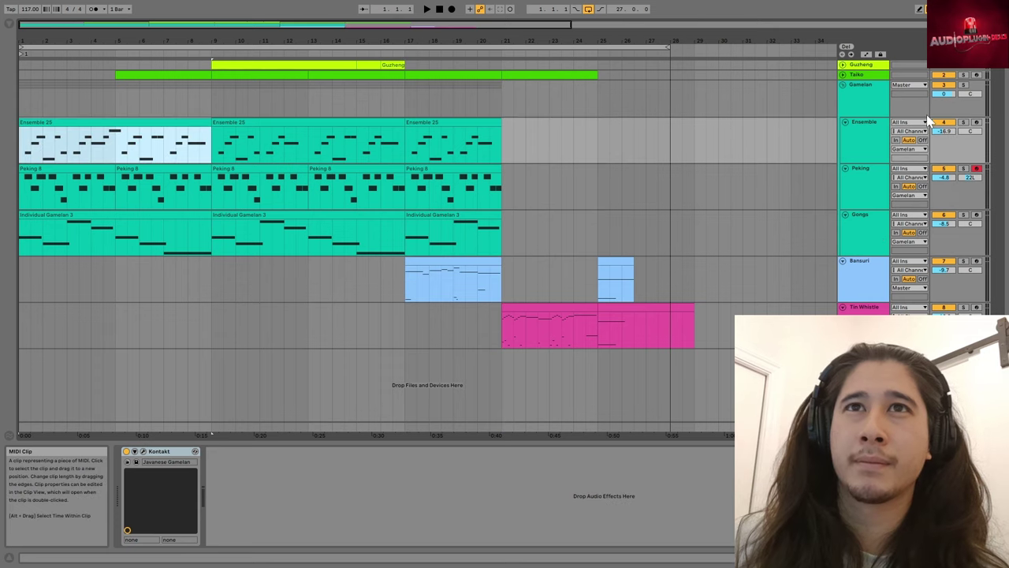
left_click(963, 84)
key("space")
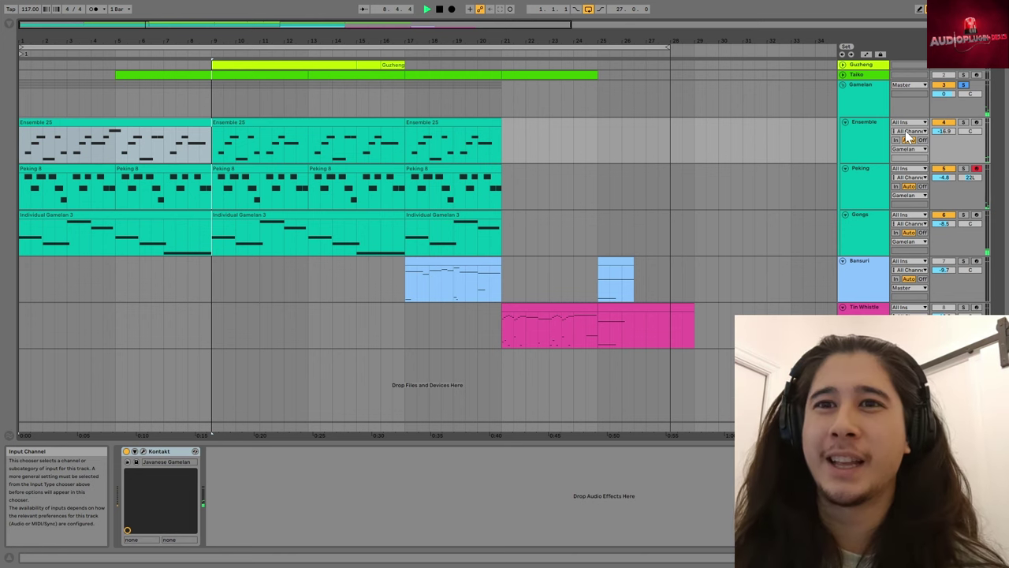
- Open the Ensemble track's Javanese Gamelan Kontakt instrument, toggle Gongs, and show its Perform controls
left_click(195, 451)
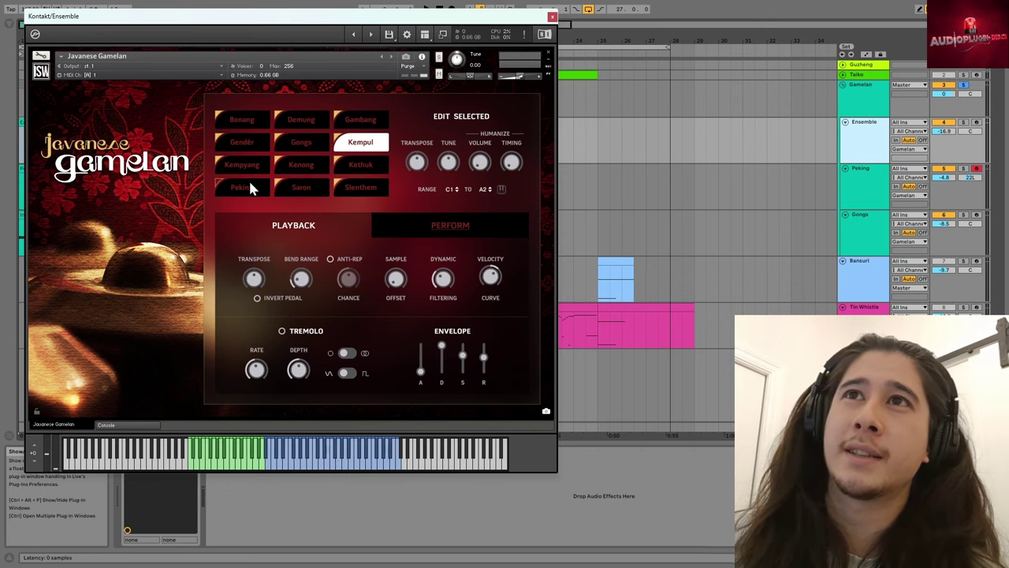
left_click(293, 145)
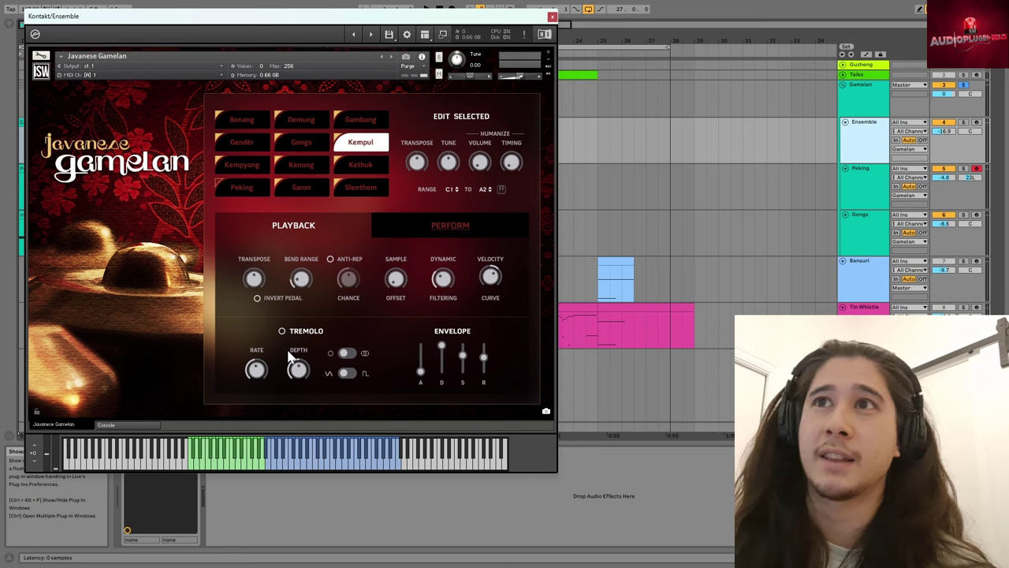
left_click(484, 226)
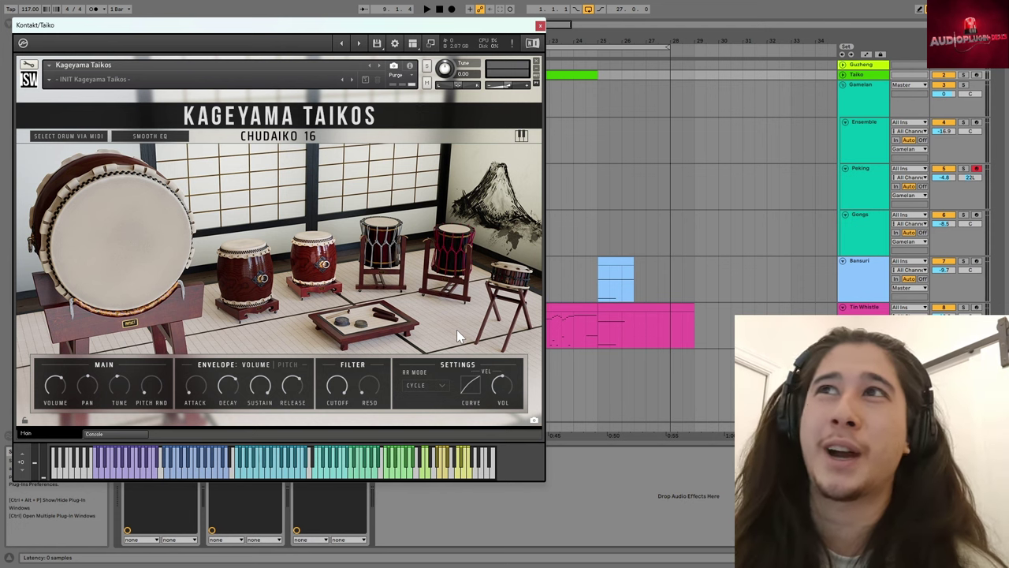
left_click(101, 473)
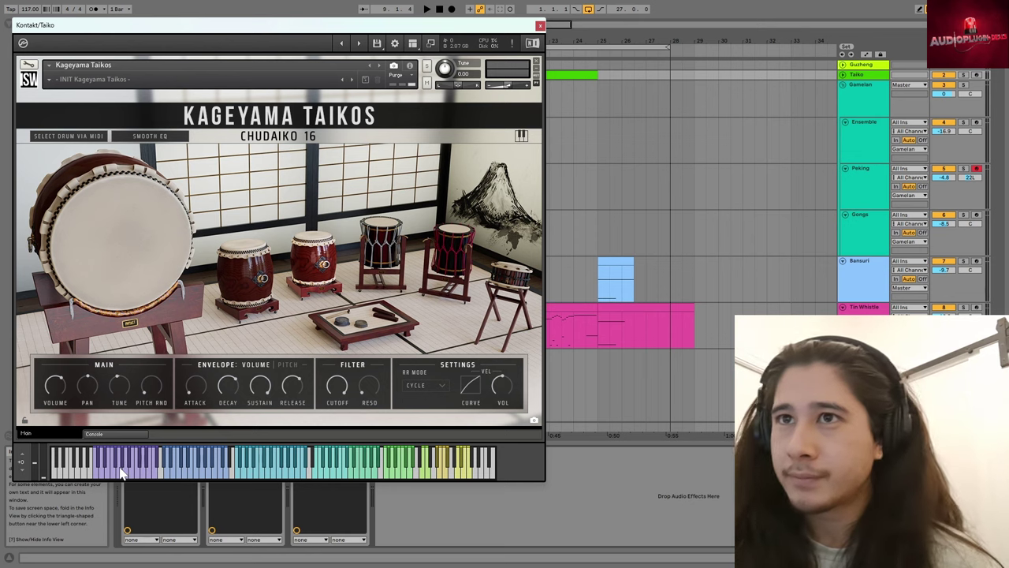
- Map the Shimedaiko drum to key A-1 in Kageyama Taikos, then return to the Chudaiko 16 page
left_click(522, 137)
left_click(522, 138)
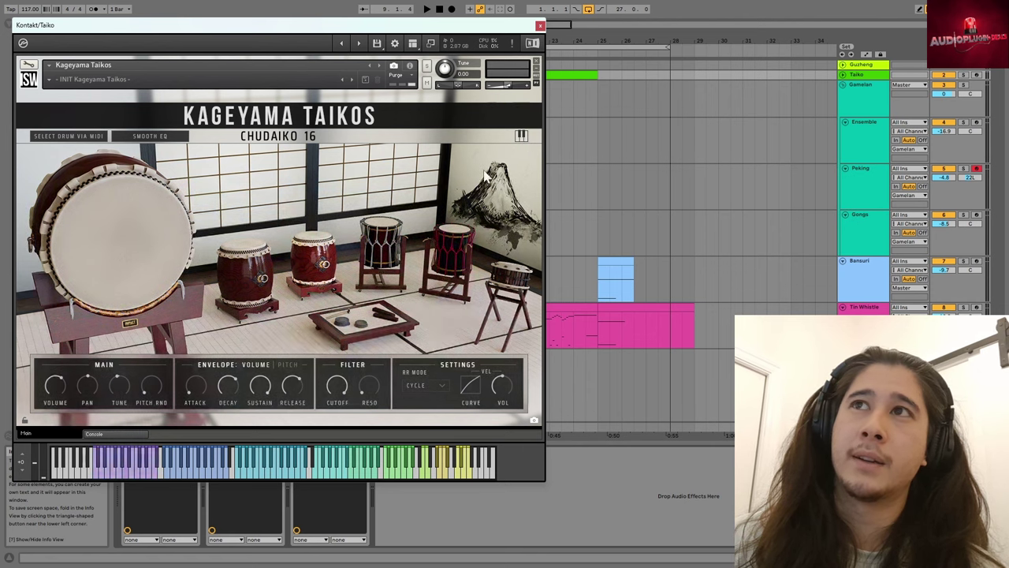
left_click(522, 137)
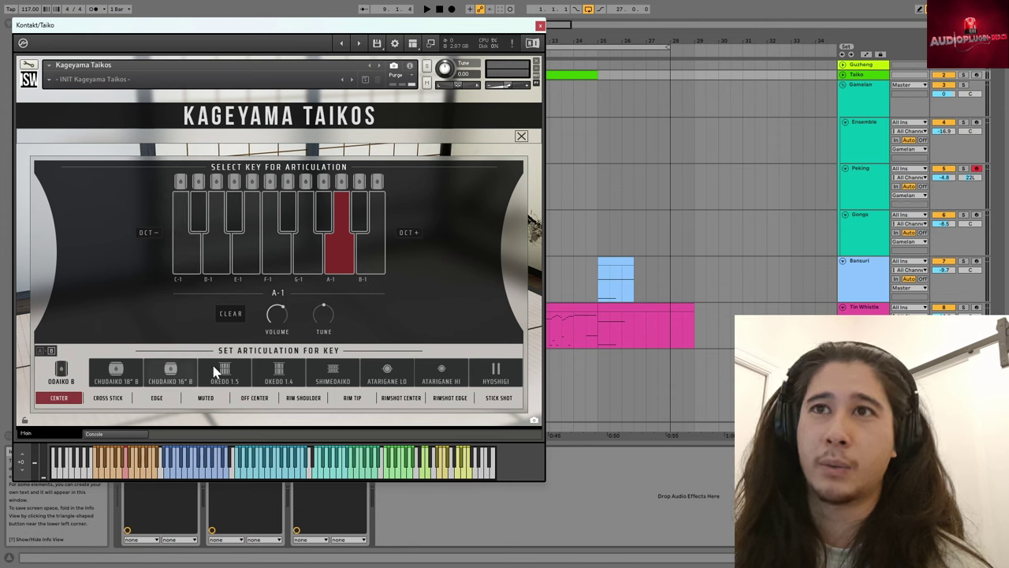
left_click(333, 379)
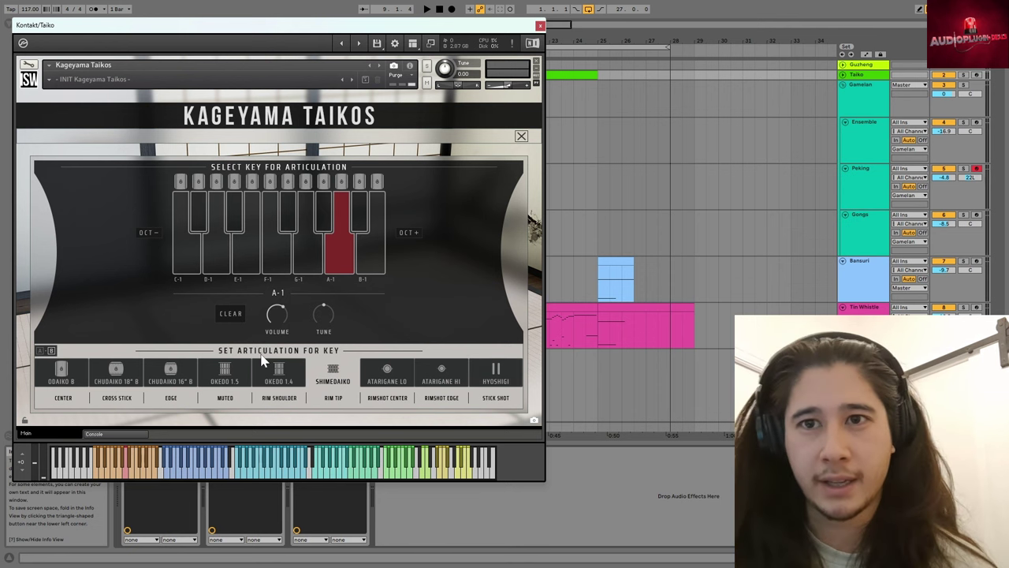
left_click(489, 201)
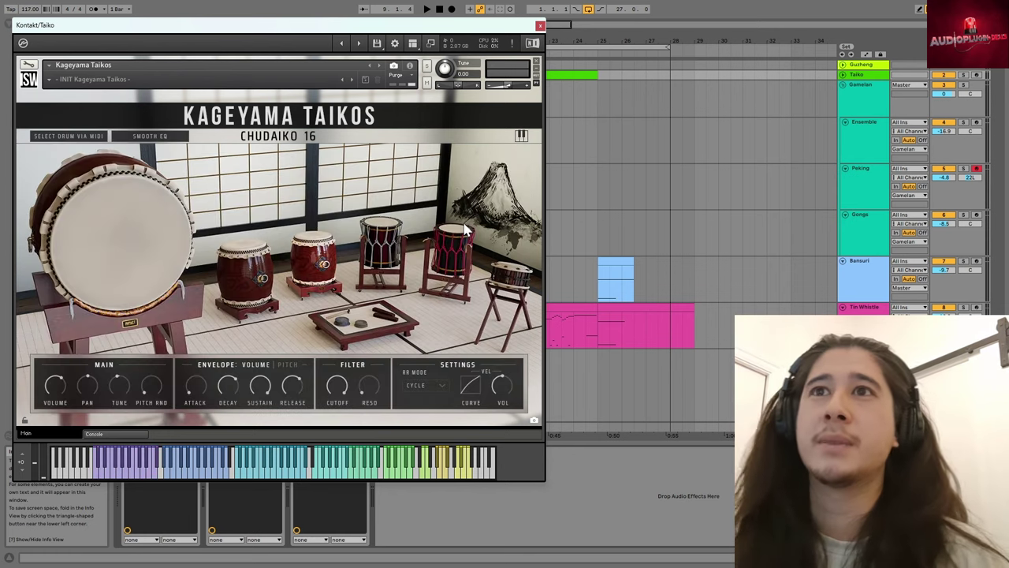
- Zoom in on the arrangement and play the taiko part with its Kageyama Taikos instrument showing
left_click(540, 27)
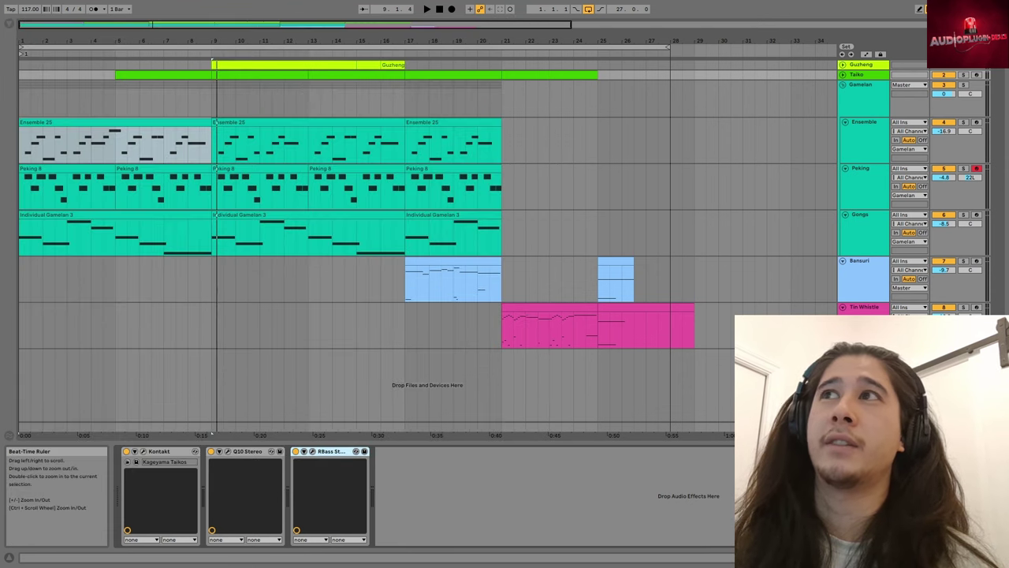
key("plus")
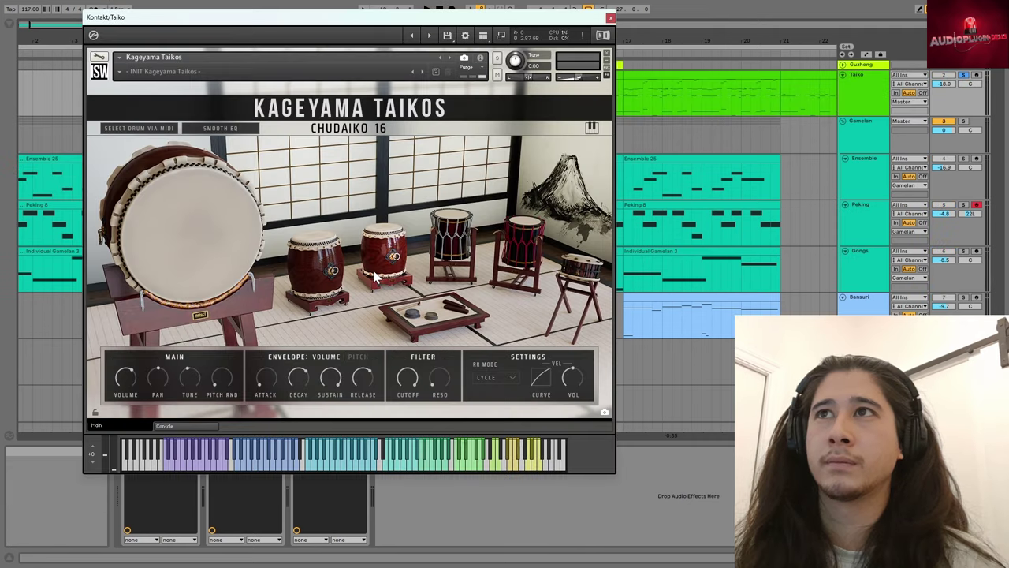
left_click(142, 450)
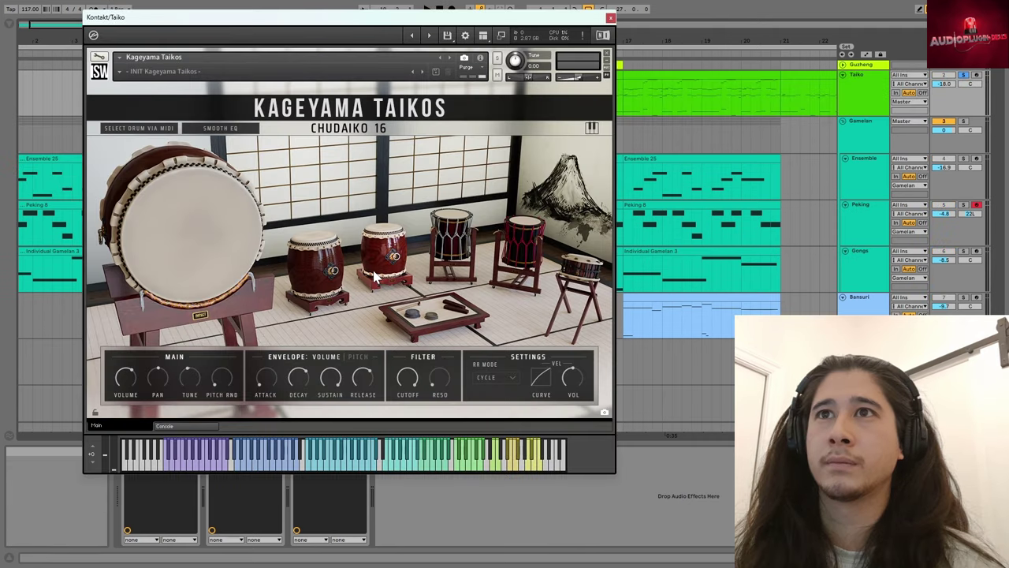
key("space")
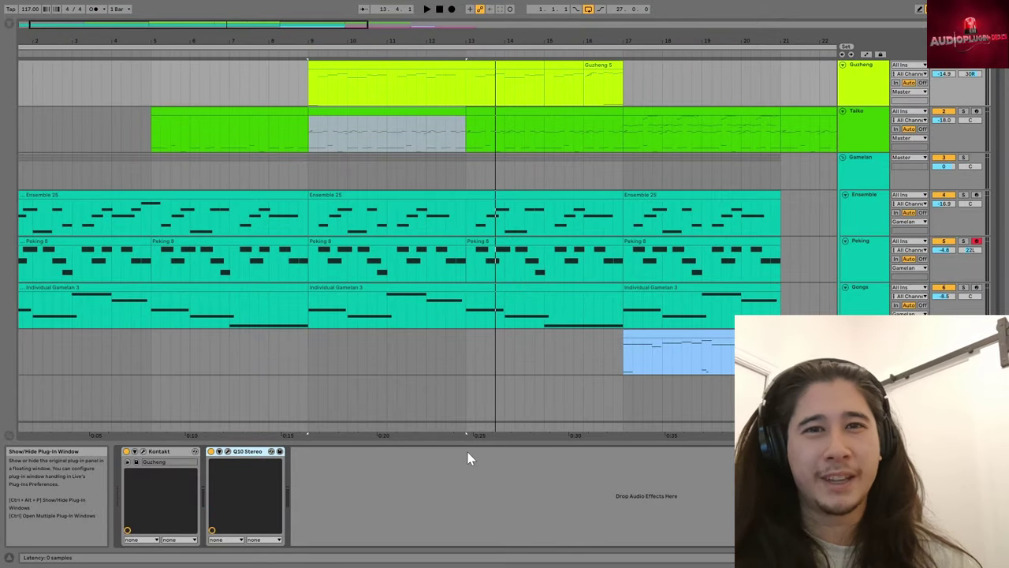
- Show the Plectra Series 5 Guzheng Kontakt window with Ctrl+Alt+P
key("ctrl+alt+p")
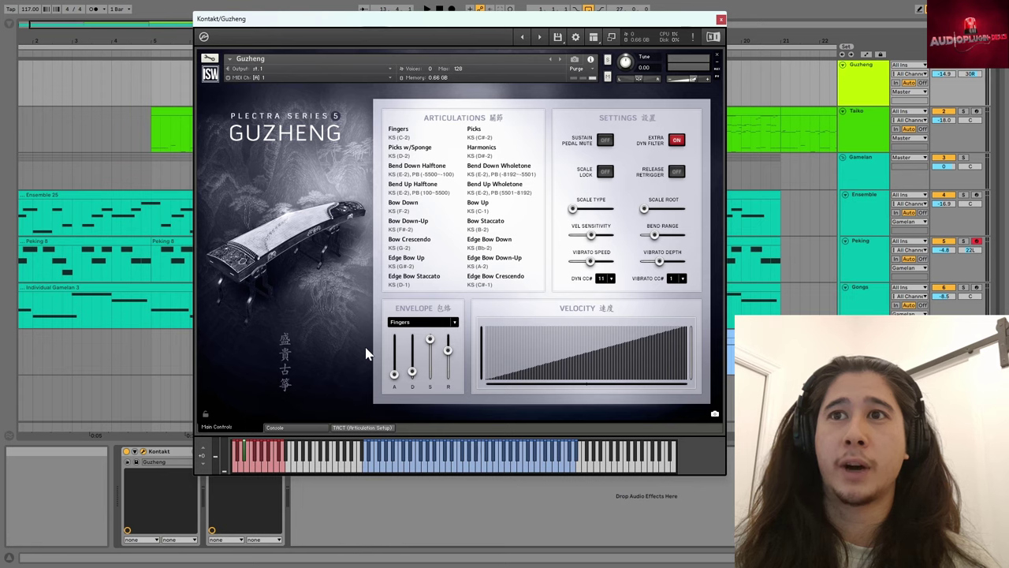
- Show the Guzheng keyswitch mapping, with Fingers on C-2 and Picks on C#-2
left_click(387, 427)
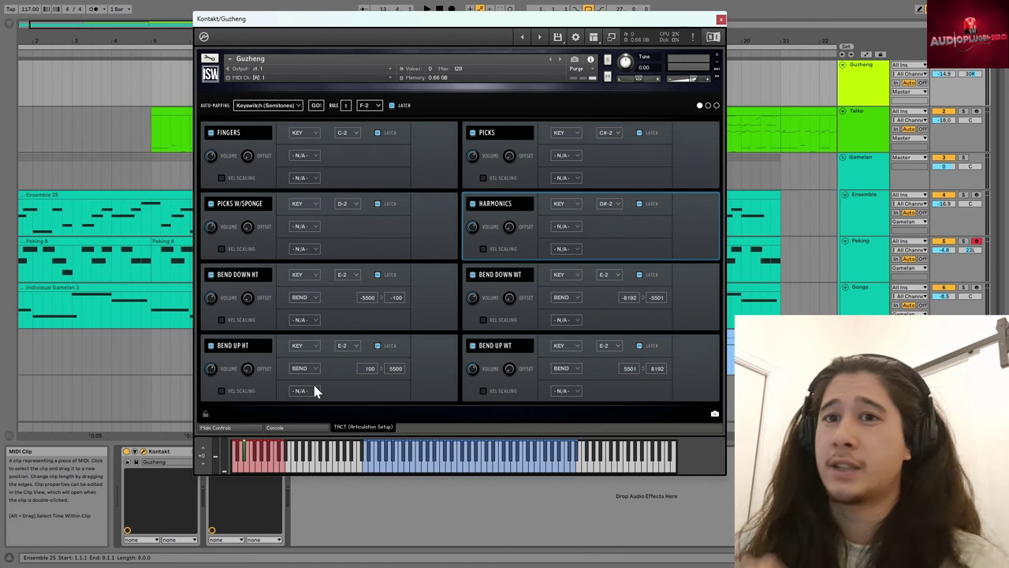
- Review the Guzheng Console mic mixer and reverb, return to Main Controls, then close the window
left_click(298, 428)
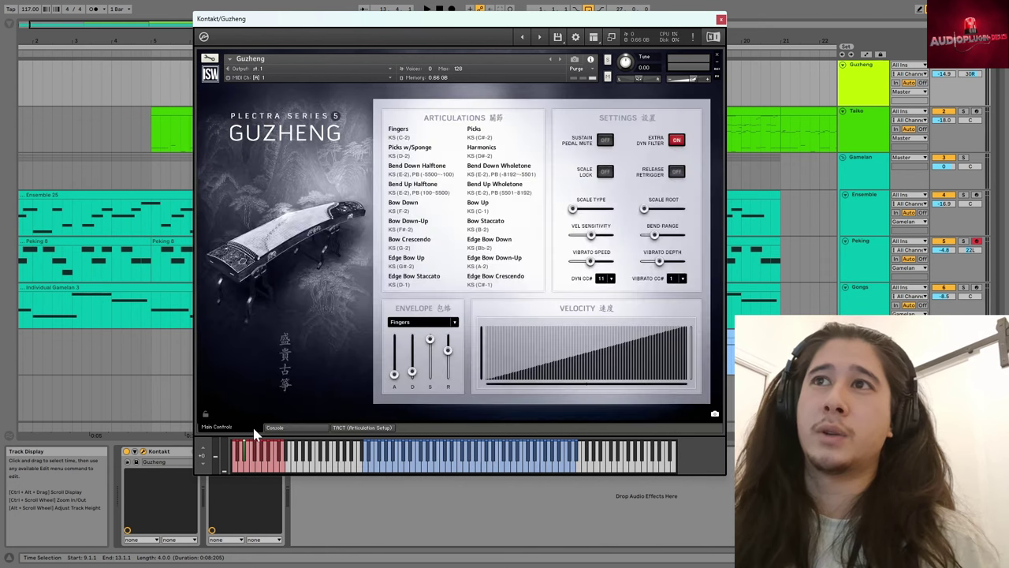
left_click(253, 431)
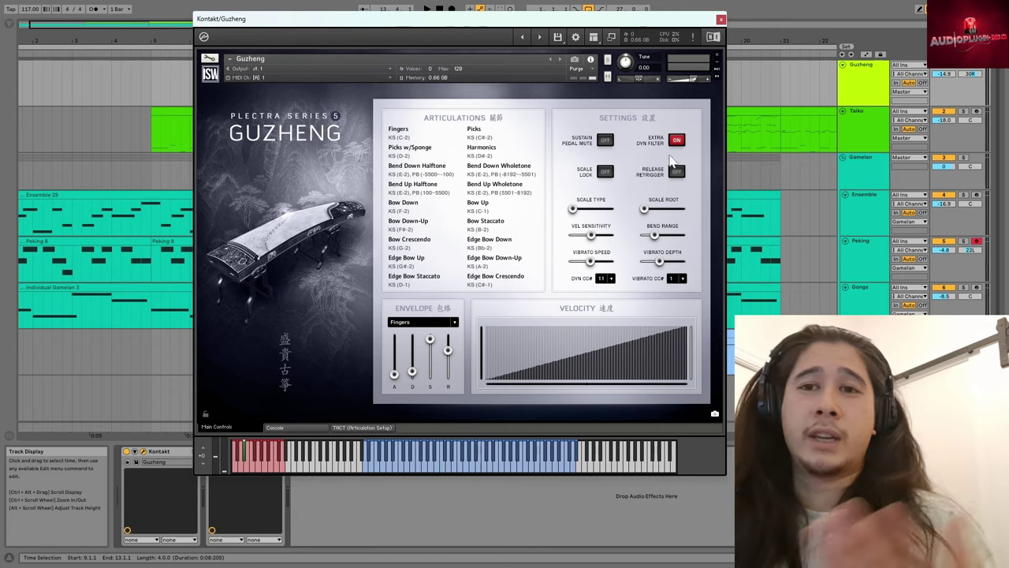
key("ctrl+alt+p")
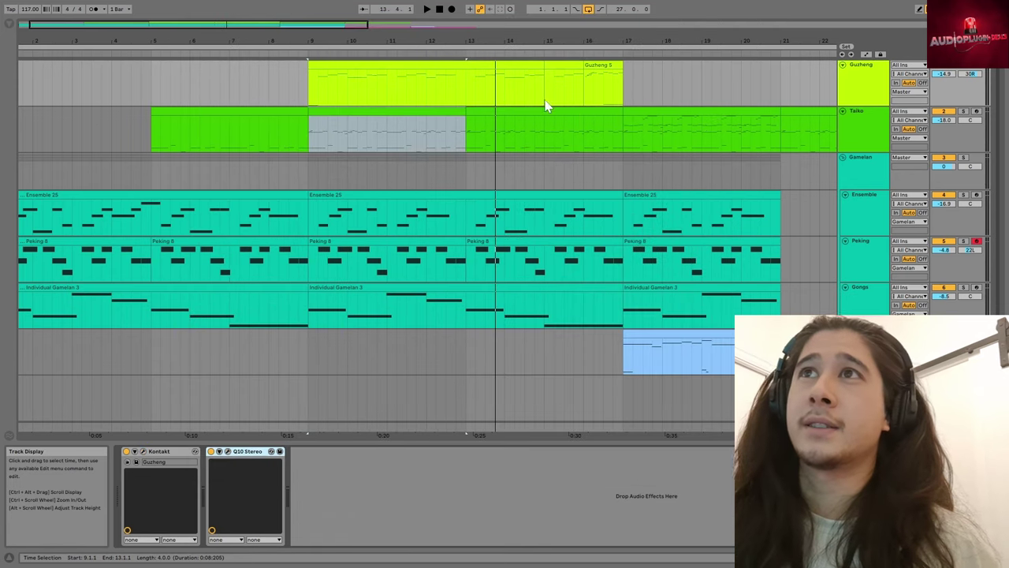
- Play the arrangement from bar 13, stop it, and move the play position to about bar 18
left_click(465, 94)
key("space")
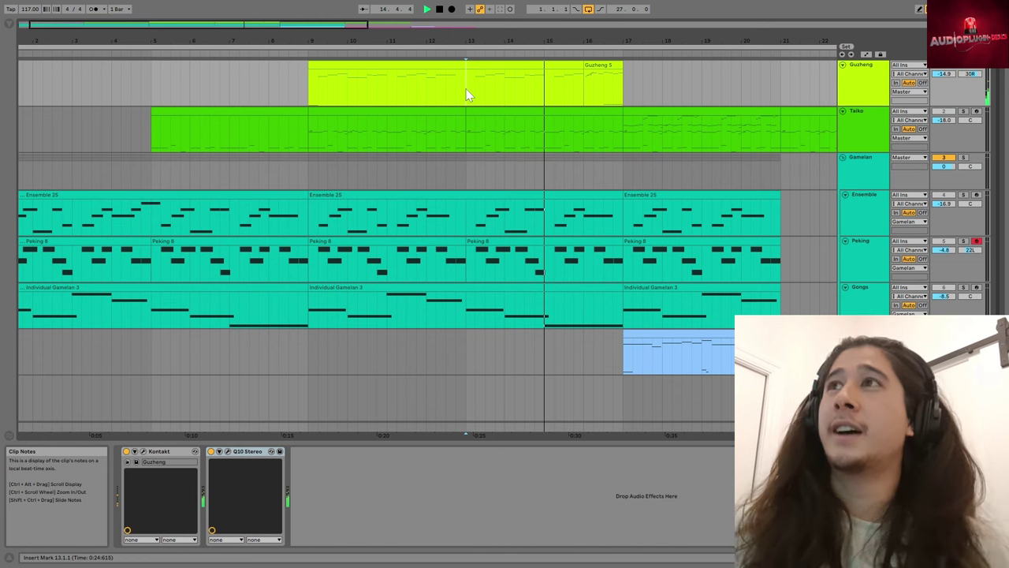
key("space")
left_click(676, 287)
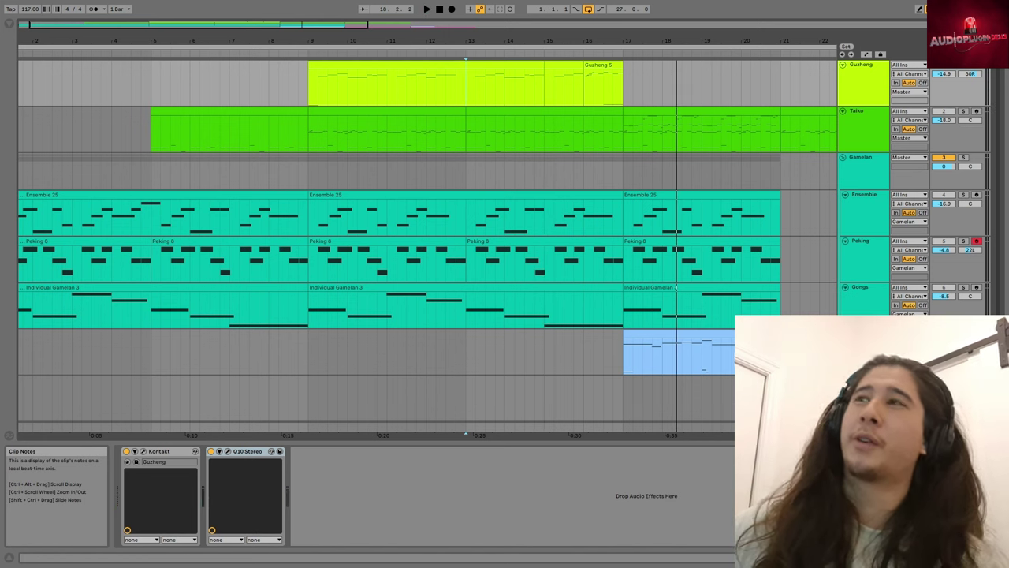